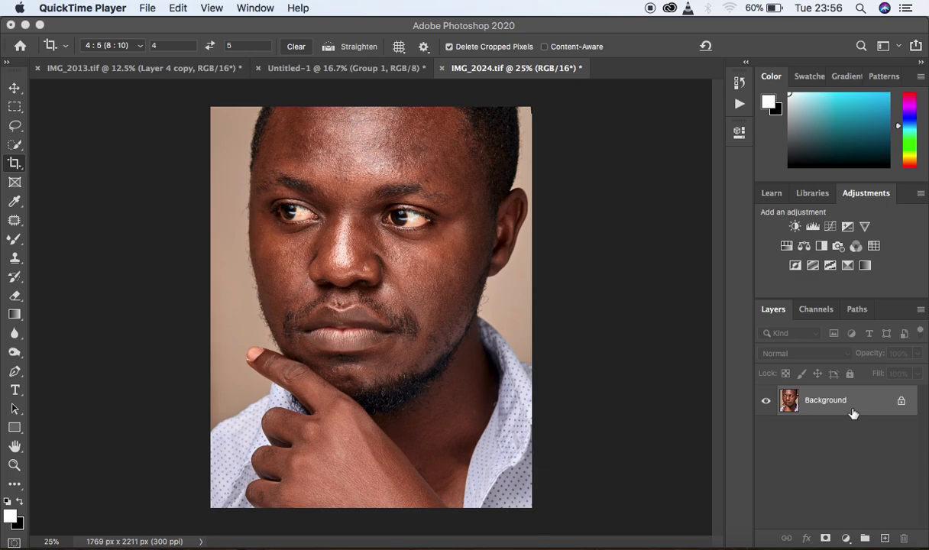
Step: Duplicate the Background layer and choose the Patch tool
{"action": "left_click", "coordinate": [567, 318]}
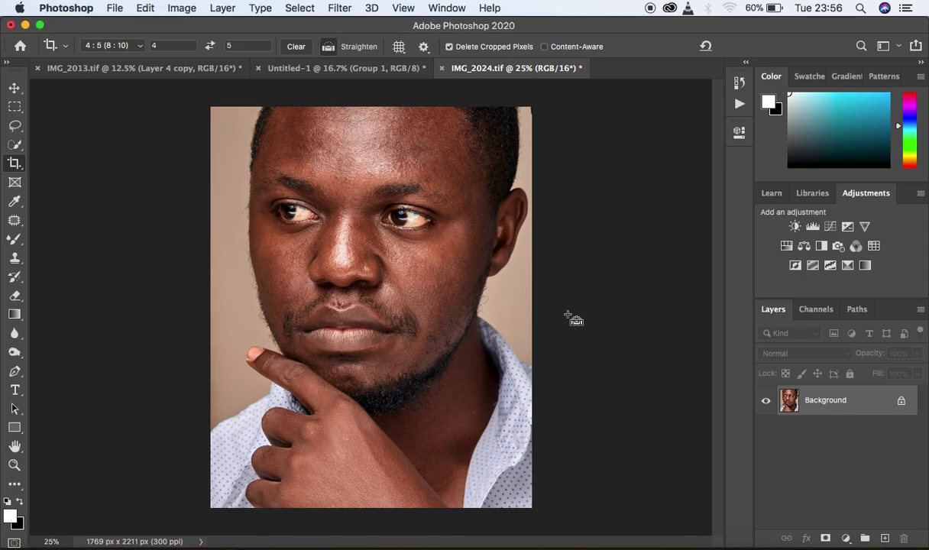
{"action": "key", "text": "super+j"}
{"action": "left_click", "coordinate": [15, 220]}
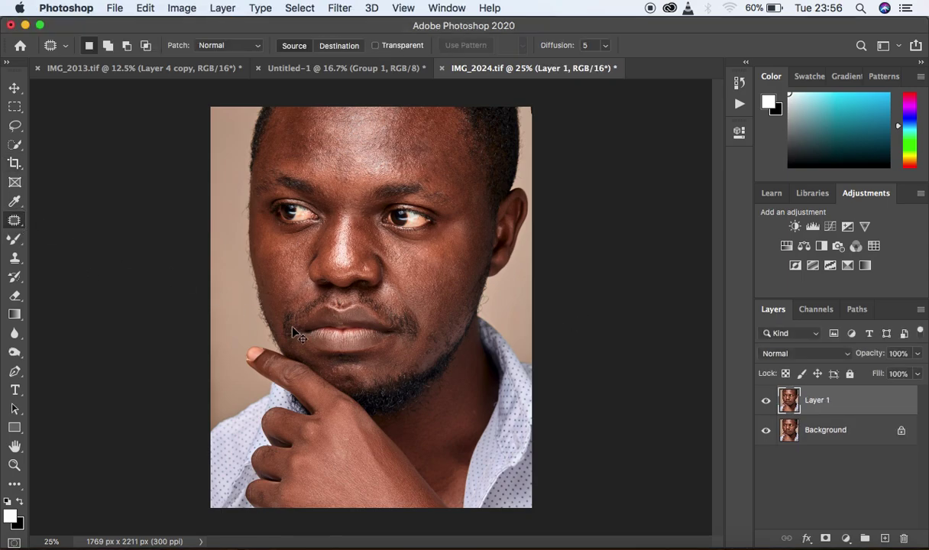
Step: Patch the small blemishes above the upper lip and on the cheek with cleaner skin nearby
{"action": "key", "text": "super+equal"}
{"action": "key", "text": "super+equal"}
{"action": "key", "text": "super+equal"}
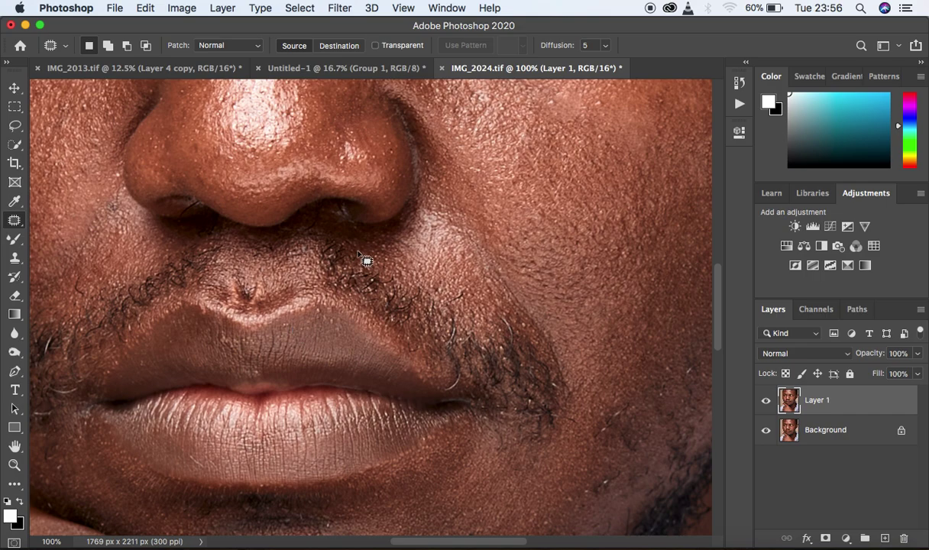
{"action": "mouse_move", "coordinate": [380, 240]}
{"action": "left_mouse_down"}
{"action": "mouse_move", "coordinate": [373, 249]}
{"action": "mouse_move", "coordinate": [382, 240]}
{"action": "mouse_move", "coordinate": [411, 254]}
{"action": "left_mouse_up"}
{"action": "key", "text": "super+d"}
{"action": "mouse_move", "coordinate": [610, 215]}
{"action": "left_mouse_down"}
{"action": "mouse_move", "coordinate": [628, 216]}
{"action": "mouse_move", "coordinate": [618, 235]}
{"action": "mouse_move", "coordinate": [635, 232]}
{"action": "mouse_move", "coordinate": [605, 244]}
{"action": "mouse_move", "coordinate": [633, 255]}
{"action": "mouse_move", "coordinate": [633, 302]}
{"action": "left_mouse_up"}
{"action": "key", "text": "super+d"}
{"action": "key", "text": "super+d"}
{"action": "key", "text": "super+d"}
Step: Patch the small spots along the bridge of the nose between the eyes
{"action": "left_click_drag", "start_coordinate": [556, 145], "coordinate": [633, 502]}
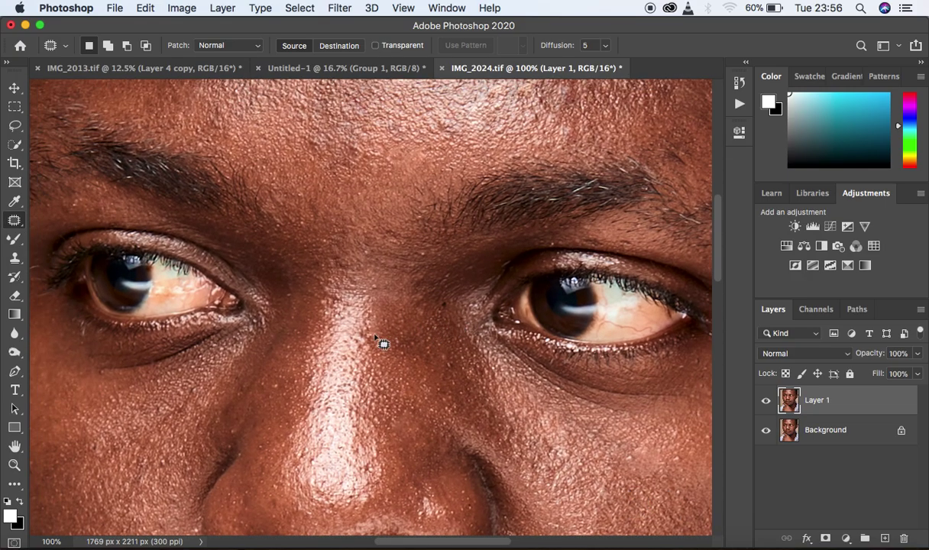
{"action": "left_click_drag", "start_coordinate": [374, 326], "coordinate": [358, 339]}
{"action": "key", "text": "super+d"}
{"action": "left_click", "coordinate": [438, 368]}
{"action": "left_click", "coordinate": [450, 381]}
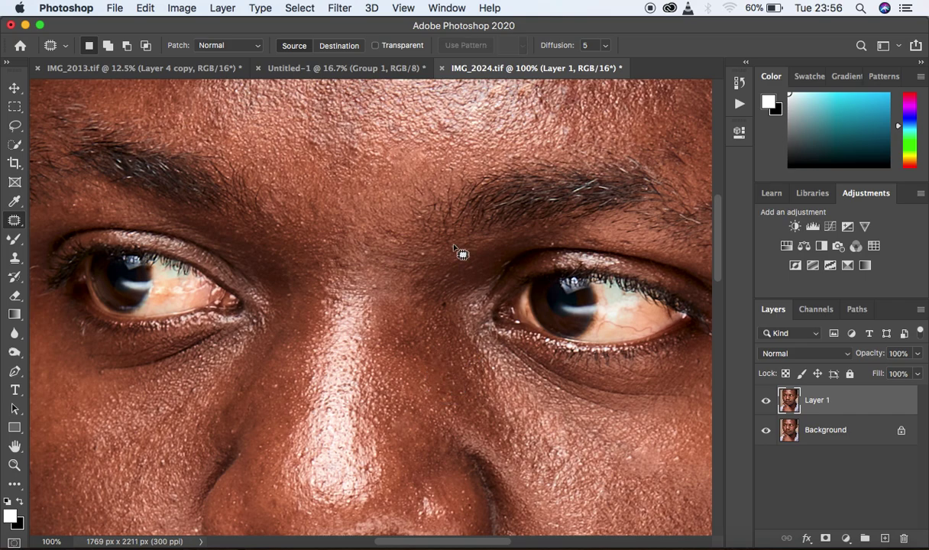
Step: Patch the small marks above the eyebrow and at the temple on the photo's left side
{"action": "scroll", "coordinate": [477, 249], "scroll_direction": "up", "scroll_amount": 5}
{"action": "scroll", "coordinate": [477, 249], "scroll_direction": "left", "scroll_amount": 3}
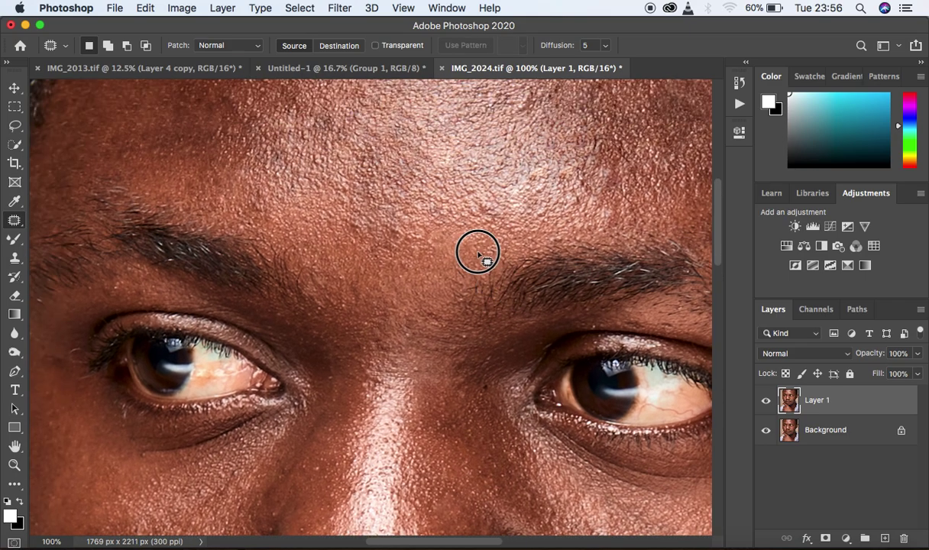
{"action": "mouse_move", "coordinate": [269, 232]}
{"action": "left_mouse_down"}
{"action": "mouse_move", "coordinate": [258, 207]}
{"action": "mouse_move", "coordinate": [270, 220]}
{"action": "left_mouse_up"}
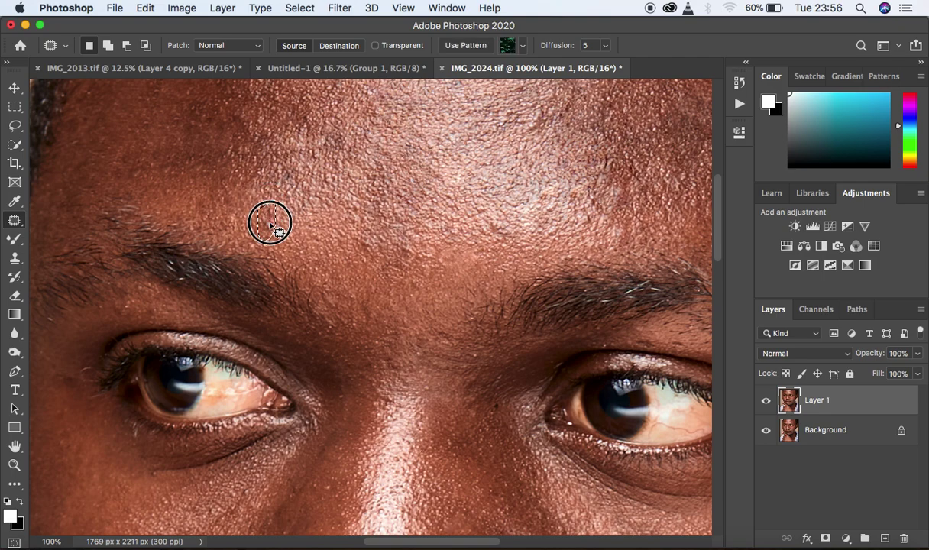
{"action": "mouse_move", "coordinate": [61, 374]}
{"action": "left_mouse_down"}
{"action": "mouse_move", "coordinate": [70, 407]}
{"action": "mouse_move", "coordinate": [70, 389]}
{"action": "left_mouse_up"}
{"action": "left_click", "coordinate": [69, 420]}
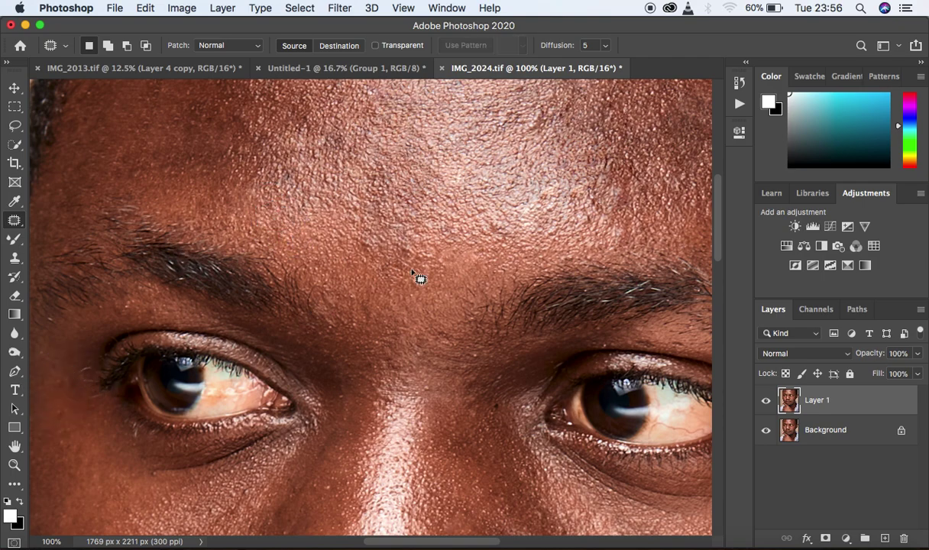
Step: Patch the cluster of blemishes on the shiny part of the forehead above the photo's right eyebrow
{"action": "left_click_drag", "start_coordinate": [536, 228], "coordinate": [517, 258]}
{"action": "mouse_move", "coordinate": [527, 222]}
{"action": "left_mouse_down"}
{"action": "mouse_move", "coordinate": [520, 230]}
{"action": "mouse_move", "coordinate": [535, 216]}
{"action": "mouse_move", "coordinate": [529, 250]}
{"action": "left_mouse_up"}
{"action": "left_click", "coordinate": [588, 187]}
{"action": "mouse_move", "coordinate": [588, 187]}
{"action": "left_mouse_down"}
{"action": "mouse_move", "coordinate": [573, 174]}
{"action": "mouse_move", "coordinate": [587, 203]}
{"action": "mouse_move", "coordinate": [583, 191]}
{"action": "mouse_move", "coordinate": [571, 200]}
{"action": "mouse_move", "coordinate": [534, 193]}
{"action": "left_mouse_up"}
{"action": "left_click", "coordinate": [581, 174]}
{"action": "mouse_move", "coordinate": [581, 173]}
{"action": "left_mouse_down"}
{"action": "mouse_move", "coordinate": [587, 149]}
{"action": "mouse_move", "coordinate": [606, 145]}
{"action": "mouse_move", "coordinate": [608, 183]}
{"action": "left_mouse_up"}
{"action": "left_click", "coordinate": [583, 129]}
{"action": "mouse_move", "coordinate": [581, 128]}
{"action": "left_mouse_down"}
{"action": "mouse_move", "coordinate": [590, 114]}
{"action": "mouse_move", "coordinate": [587, 128]}
{"action": "mouse_move", "coordinate": [573, 123]}
{"action": "mouse_move", "coordinate": [506, 164]}
{"action": "left_mouse_up"}
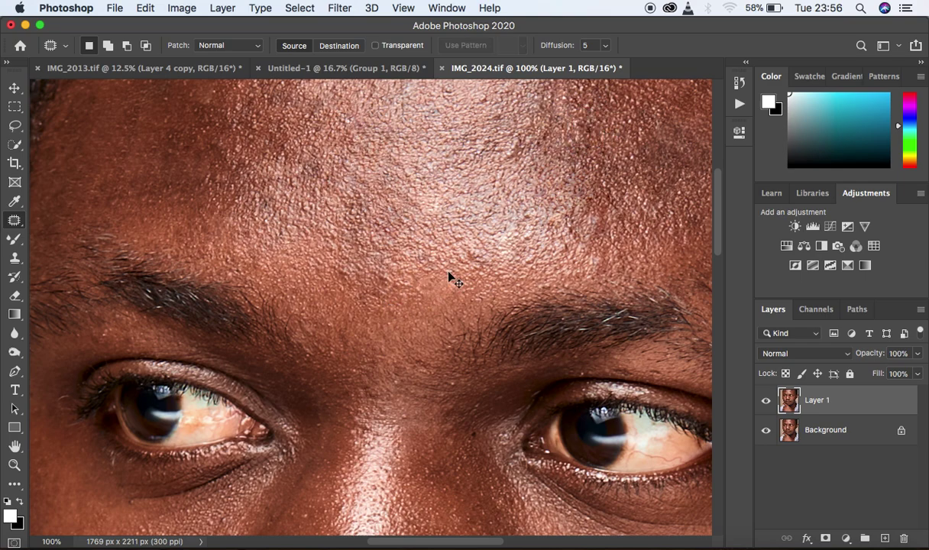
Step: Examine the patched skin across the whole portrait and close up around the nose, mouth and cheek
{"action": "key", "text": "super+minus"}
{"action": "key", "text": "super+minus"}
{"action": "key", "text": "super+minus"}
{"action": "key", "text": "super+minus"}
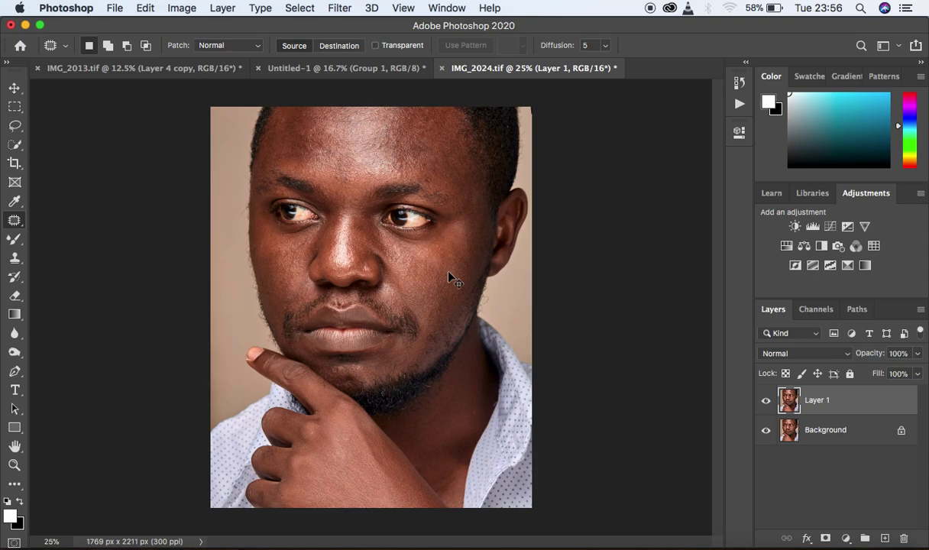
{"action": "key", "text": "super+plus"}
{"action": "key", "text": "super+plus"}
{"action": "key", "text": "super+plus"}
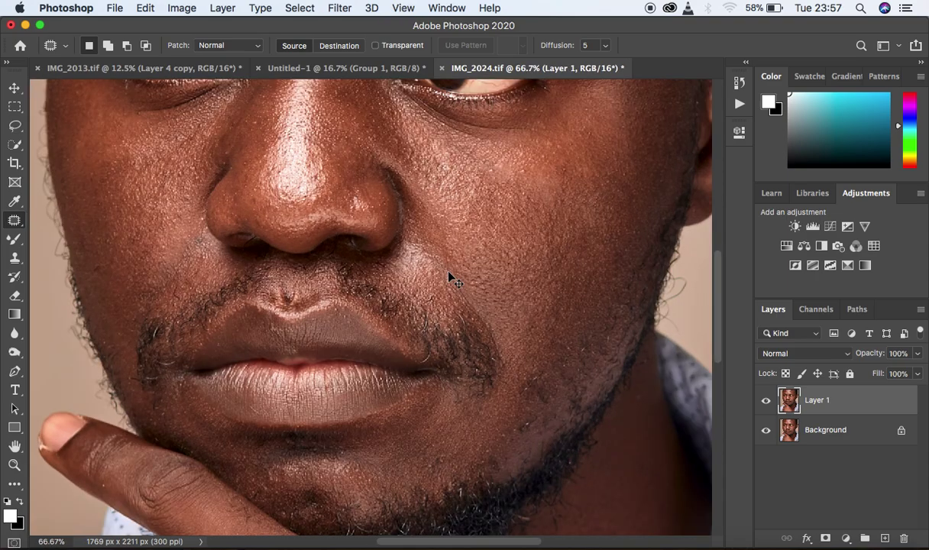
{"action": "key", "text": "super+minus"}
{"action": "key", "text": "super+minus"}
{"action": "key", "text": "super+minus"}
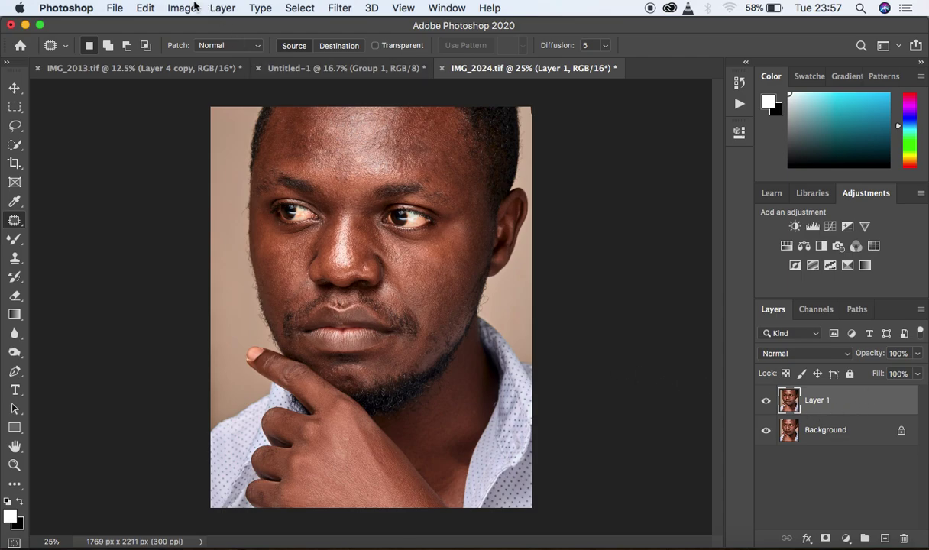
Step: Merge all visible layers into the Background
{"action": "left_click", "coordinate": [222, 8]}
{"action": "scroll", "coordinate": [234, 497], "scroll_direction": "down", "scroll_amount": 3}
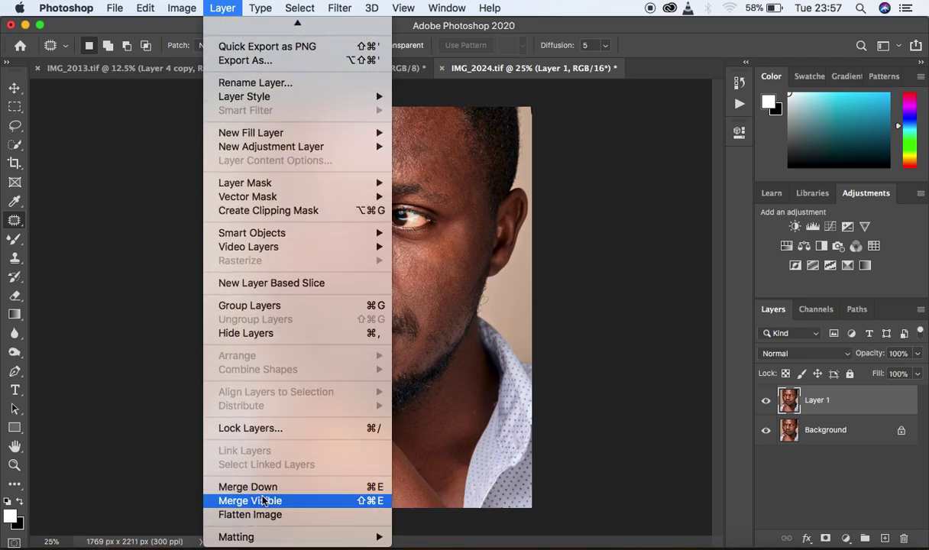
{"action": "left_click", "coordinate": [642, 413]}
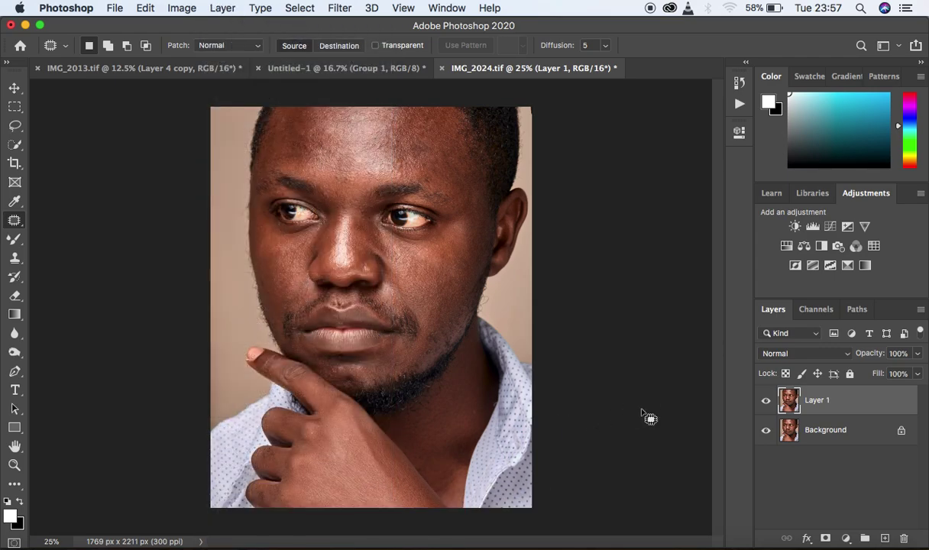
{"action": "key", "text": "super+shift+e"}
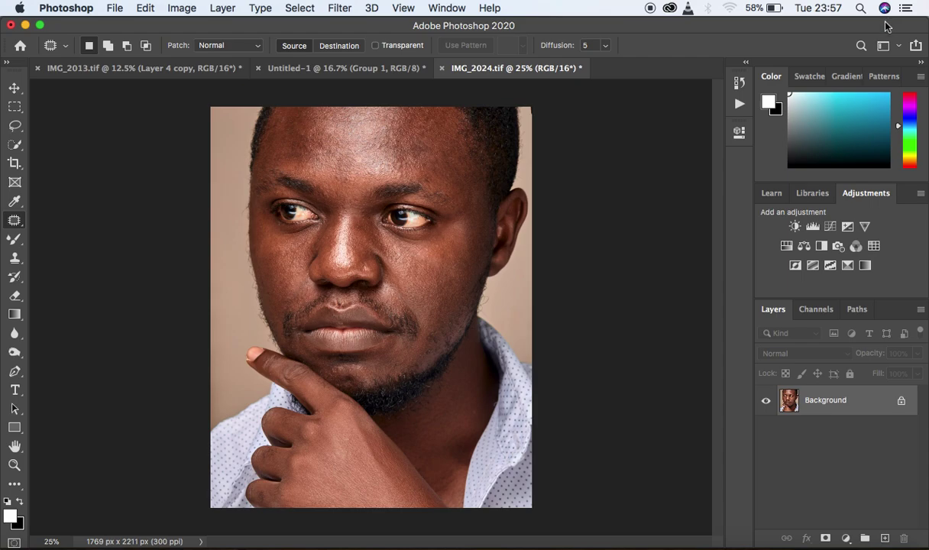
Step: Play the 16 bit action to build the frequency separation layers
{"action": "left_click", "coordinate": [741, 107]}
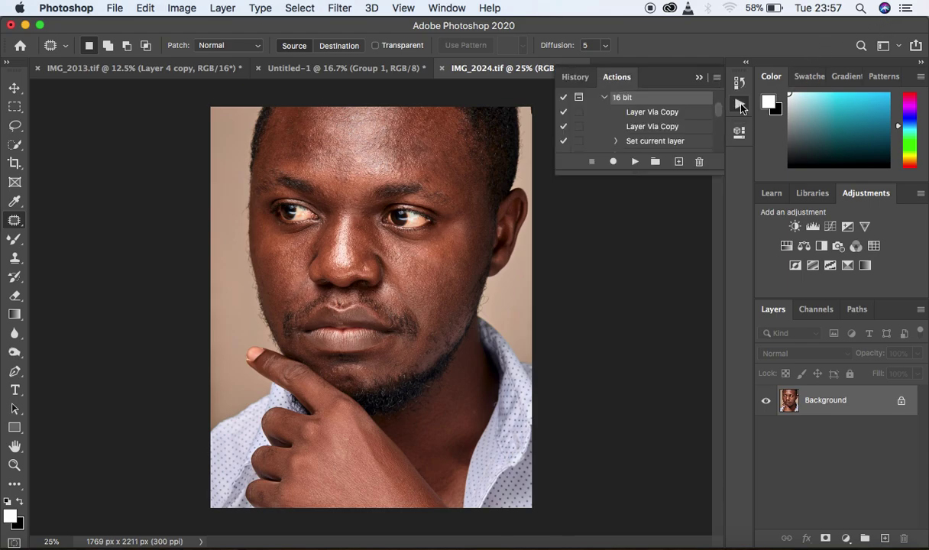
{"action": "left_click", "coordinate": [616, 76]}
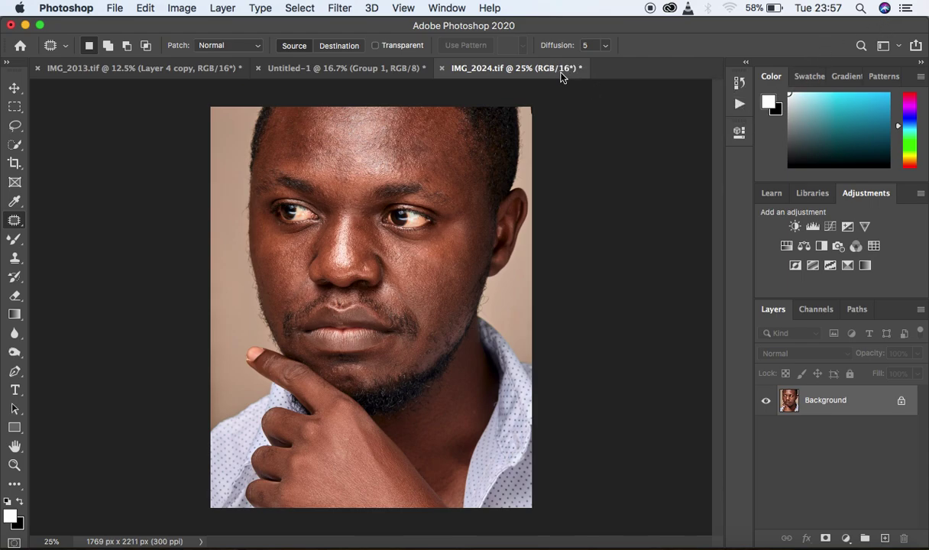
{"action": "left_click", "coordinate": [739, 104]}
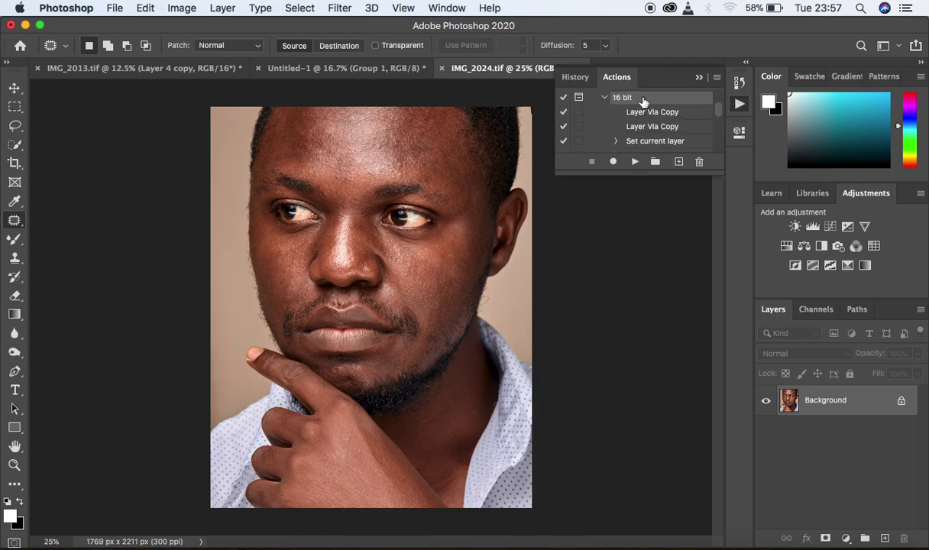
{"action": "left_click", "coordinate": [635, 163]}
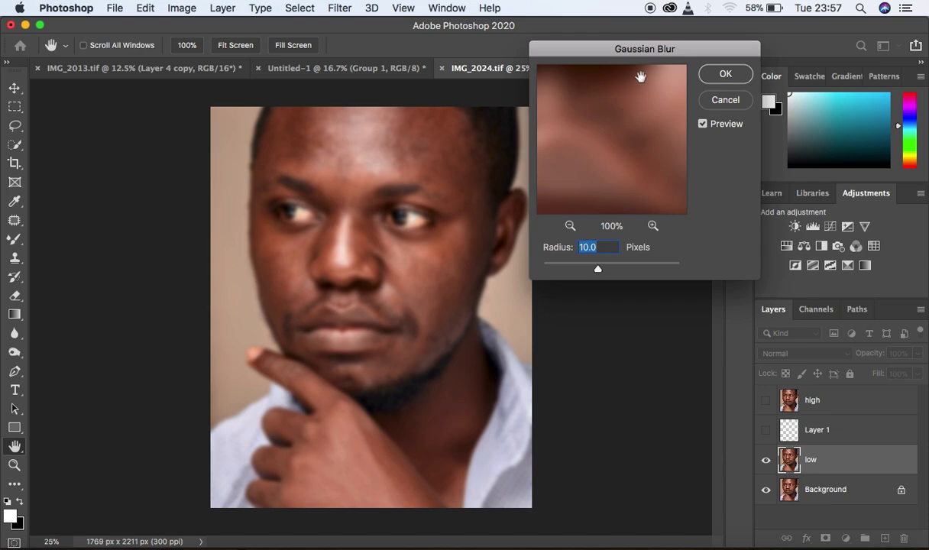
Step: Reduce the Gaussian Blur radius to 0.1 pixels and frame the face in the filter preview
{"action": "left_click_drag", "start_coordinate": [644, 58], "coordinate": [699, 61]}
{"action": "left_click_drag", "start_coordinate": [654, 270], "coordinate": [554, 272]}
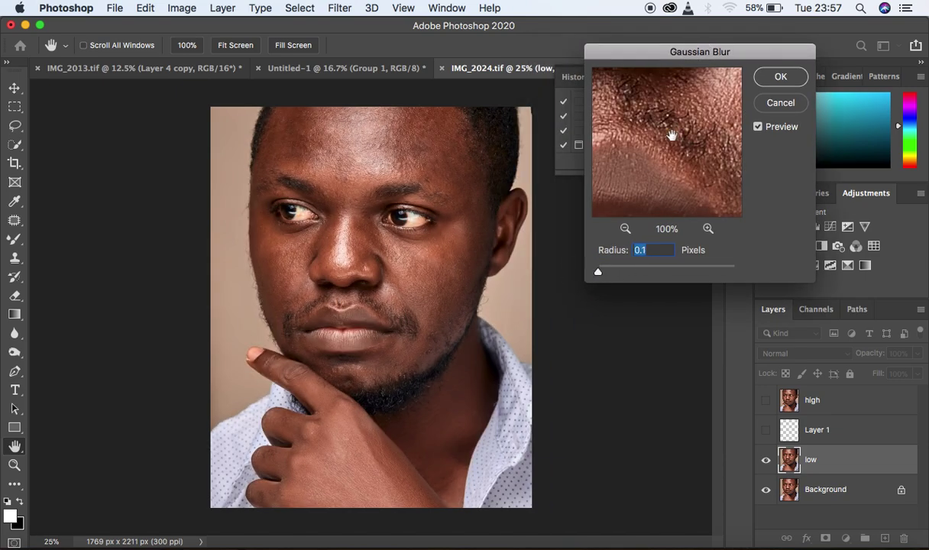
{"action": "left_click", "coordinate": [622, 231]}
{"action": "left_click", "coordinate": [623, 231]}
{"action": "left_click", "coordinate": [623, 231]}
{"action": "left_click", "coordinate": [623, 231]}
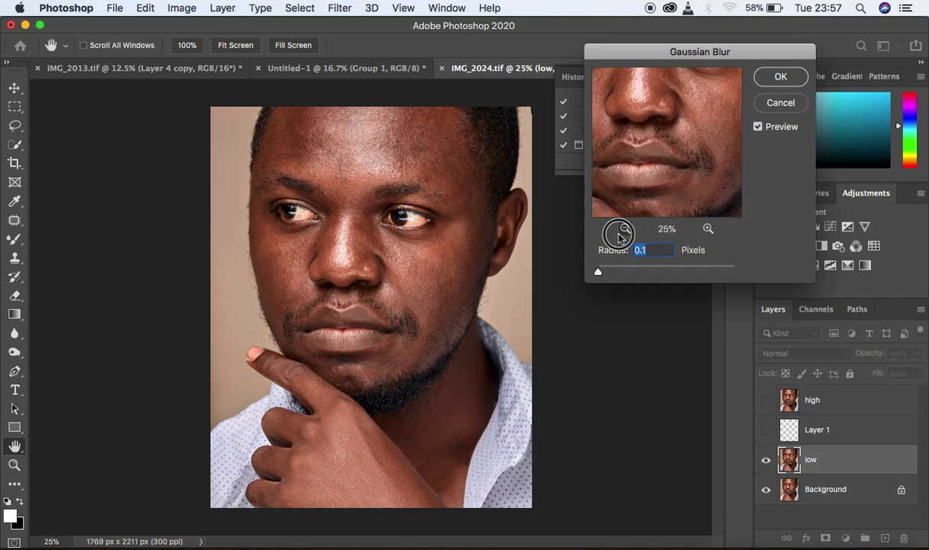
{"action": "left_click_drag", "start_coordinate": [641, 126], "coordinate": [673, 159]}
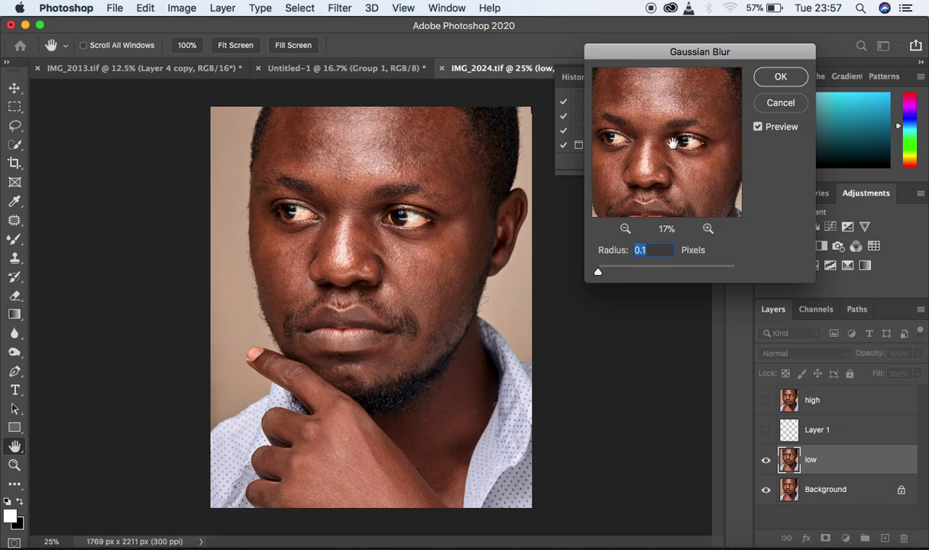
Step: Apply Gaussian Blur to the low layer with a radius of about 8 pixels, checking the forehead and eyes in the preview
{"action": "left_click_drag", "start_coordinate": [600, 276], "coordinate": [646, 277]}
{"action": "left_click_drag", "start_coordinate": [645, 276], "coordinate": [647, 277]}
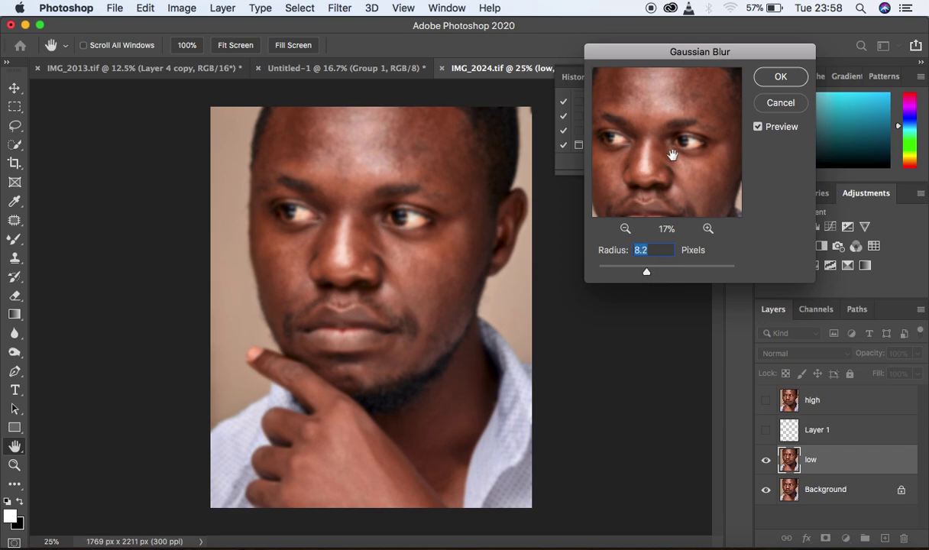
{"action": "left_click", "coordinate": [708, 229]}
{"action": "left_click_drag", "start_coordinate": [674, 135], "coordinate": [681, 189]}
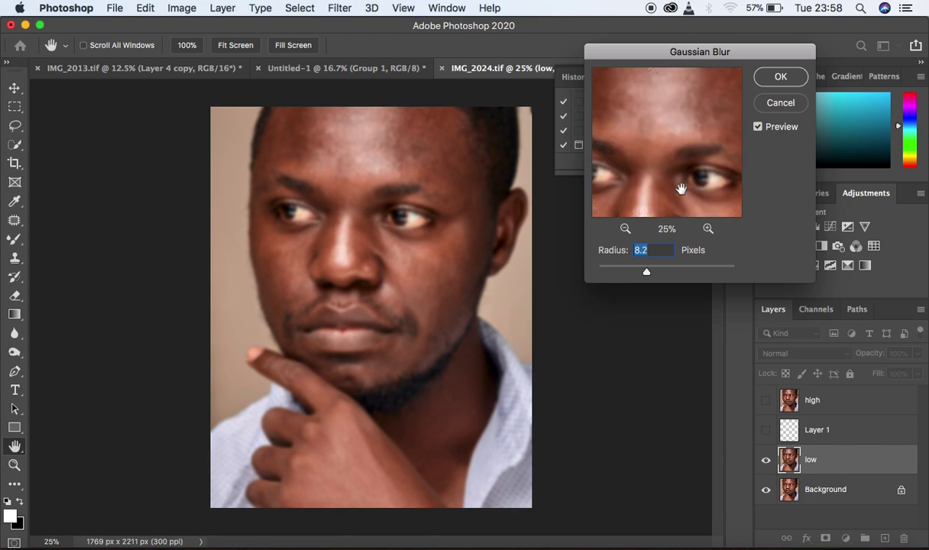
{"action": "left_click_drag", "start_coordinate": [646, 272], "coordinate": [647, 273]}
{"action": "left_click_drag", "start_coordinate": [651, 162], "coordinate": [705, 155]}
{"action": "left_click_drag", "start_coordinate": [662, 130], "coordinate": [719, 216]}
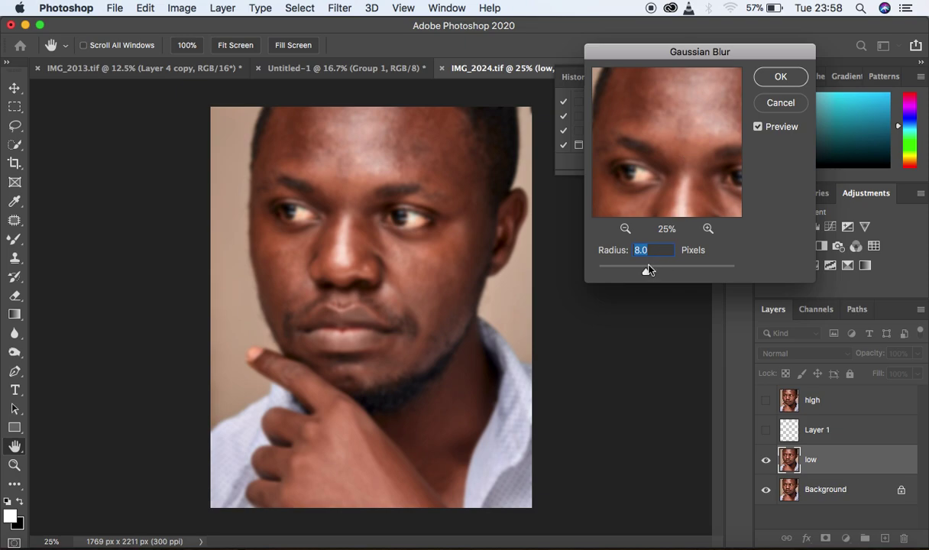
{"action": "left_click_drag", "start_coordinate": [646, 273], "coordinate": [649, 274]}
{"action": "mouse_move", "coordinate": [667, 142]}
{"action": "left_mouse_down"}
{"action": "mouse_move", "coordinate": [618, 124]}
{"action": "mouse_move", "coordinate": [661, 127]}
{"action": "left_mouse_up"}
{"action": "left_click", "coordinate": [769, 77]}
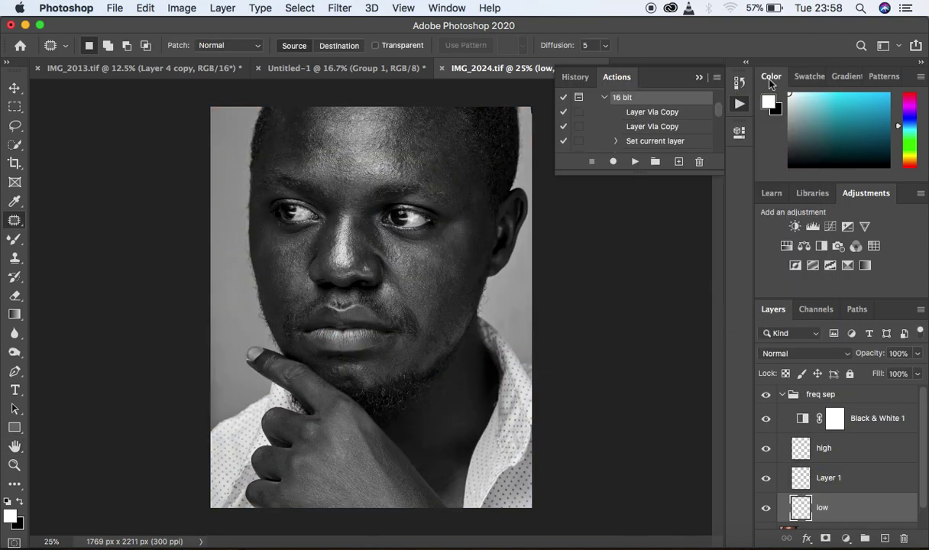
{"action": "left_click", "coordinate": [699, 77]}
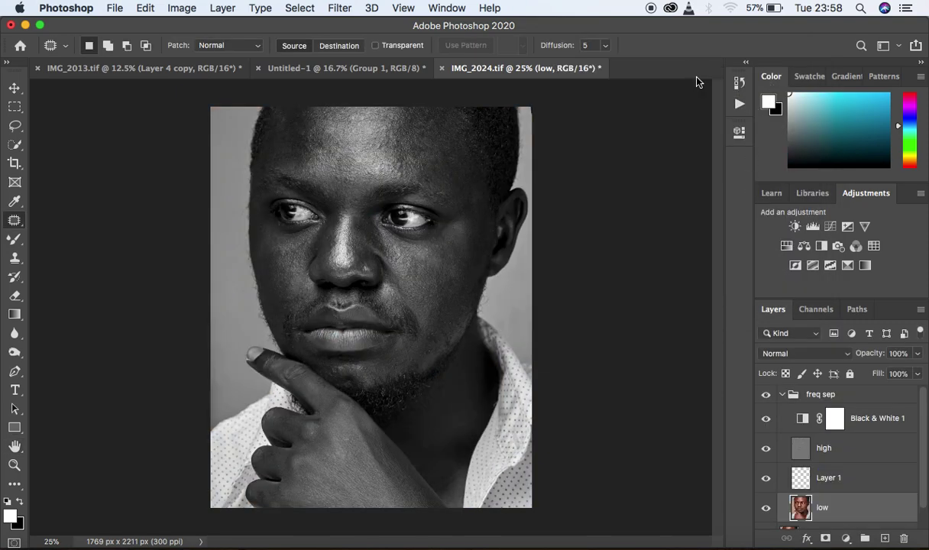
Step: Set Reds to 4 in the Black & White 1 adjustment layer
{"action": "double_click", "coordinate": [804, 422]}
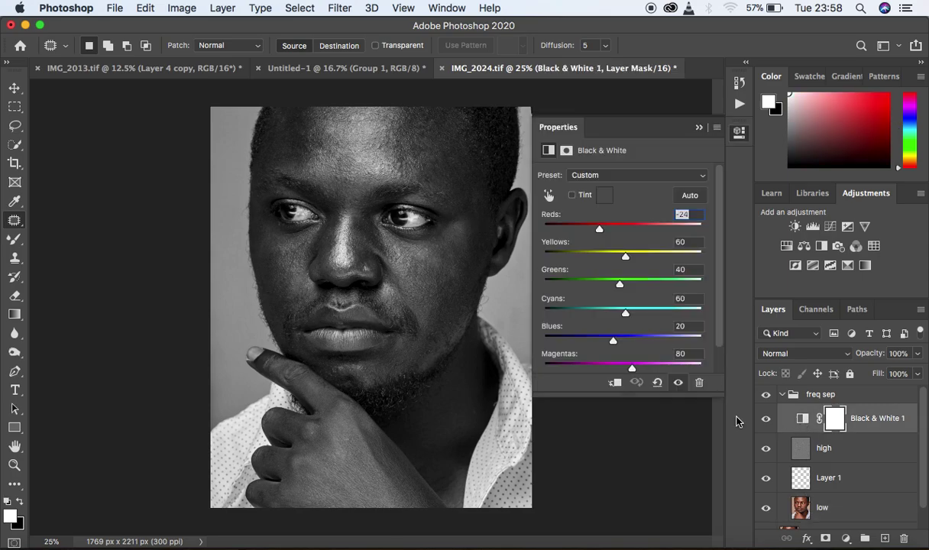
{"action": "left_click_drag", "start_coordinate": [599, 229], "coordinate": [609, 231]}
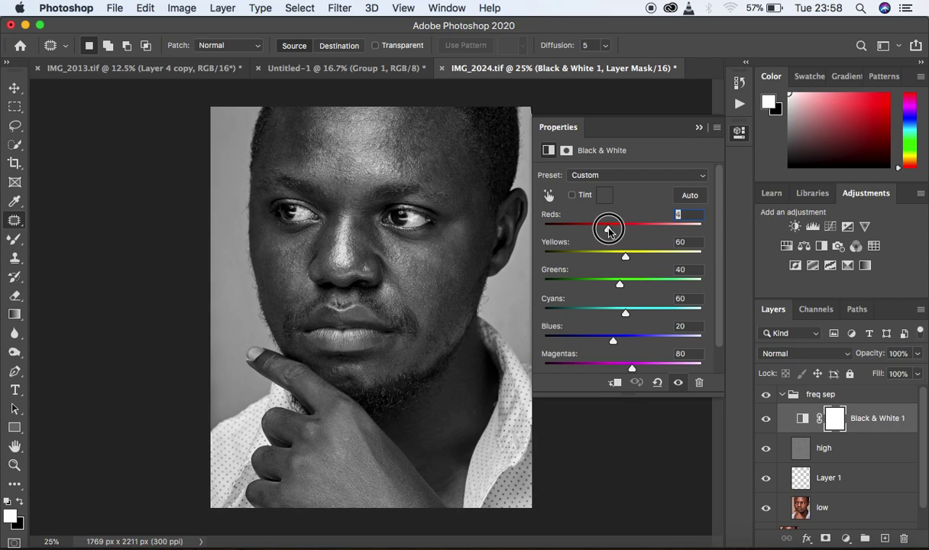
{"action": "left_click", "coordinate": [699, 127]}
Step: Choose the Mixer Brush tool and clean the brush so that it carries no paint
{"action": "left_click", "coordinate": [15, 240]}
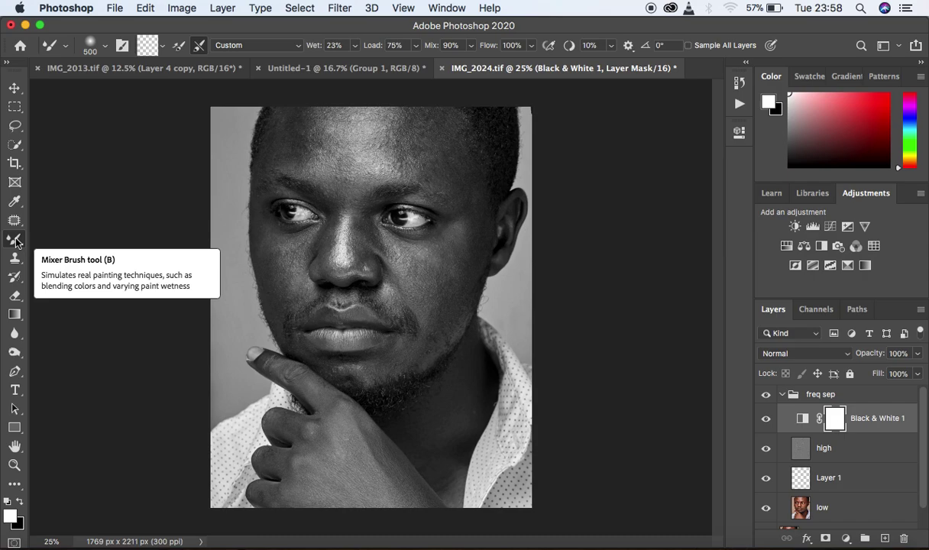
{"action": "left_click", "coordinate": [15, 240]}
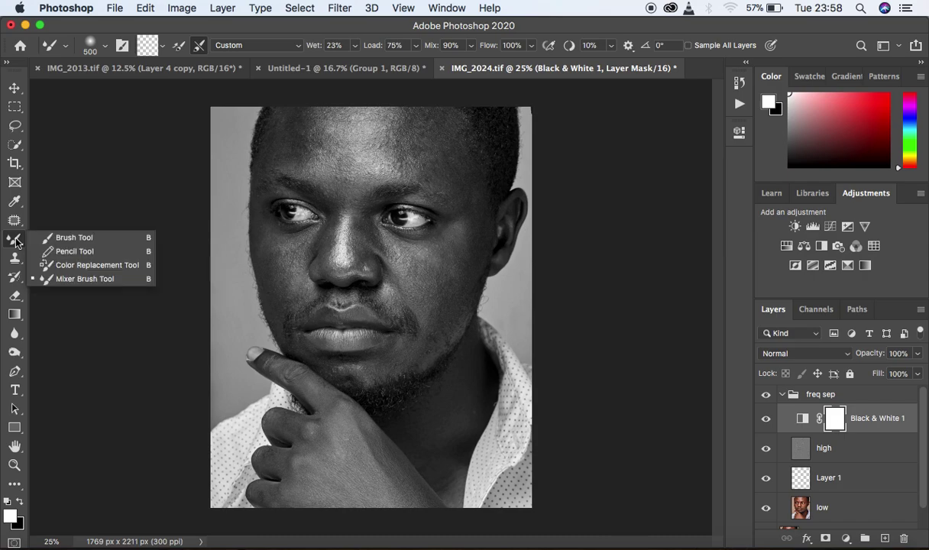
{"action": "left_click", "coordinate": [77, 278]}
{"action": "left_click", "coordinate": [161, 46]}
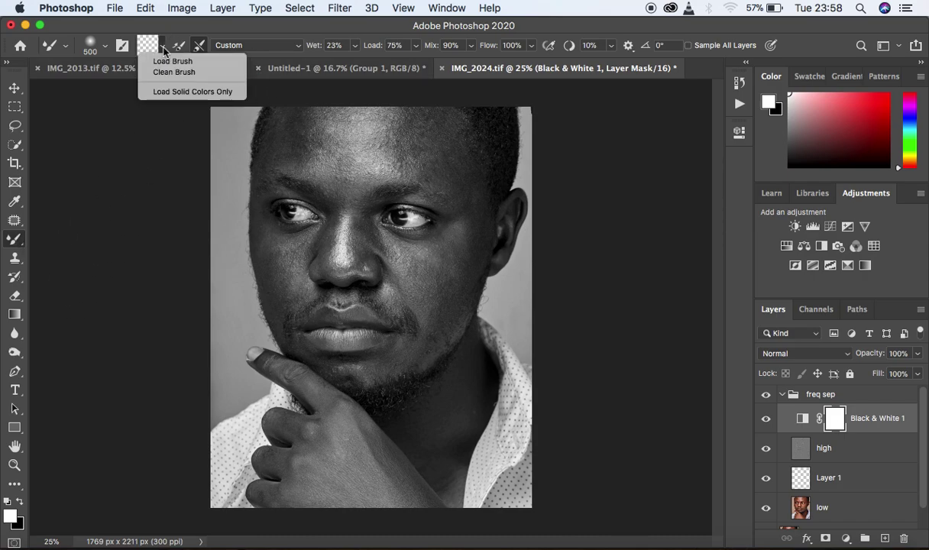
{"action": "left_click", "coordinate": [162, 68]}
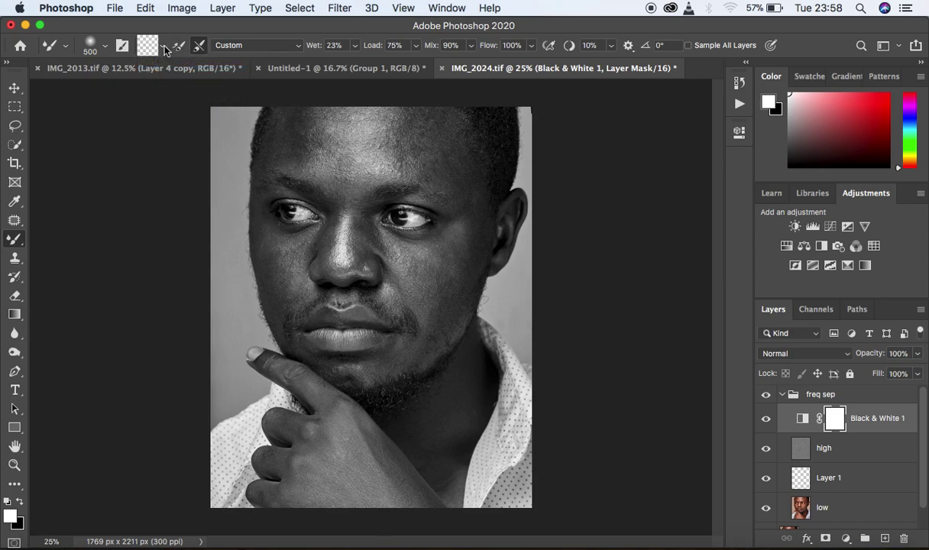
{"action": "left_click", "coordinate": [164, 48]}
{"action": "left_click", "coordinate": [174, 72]}
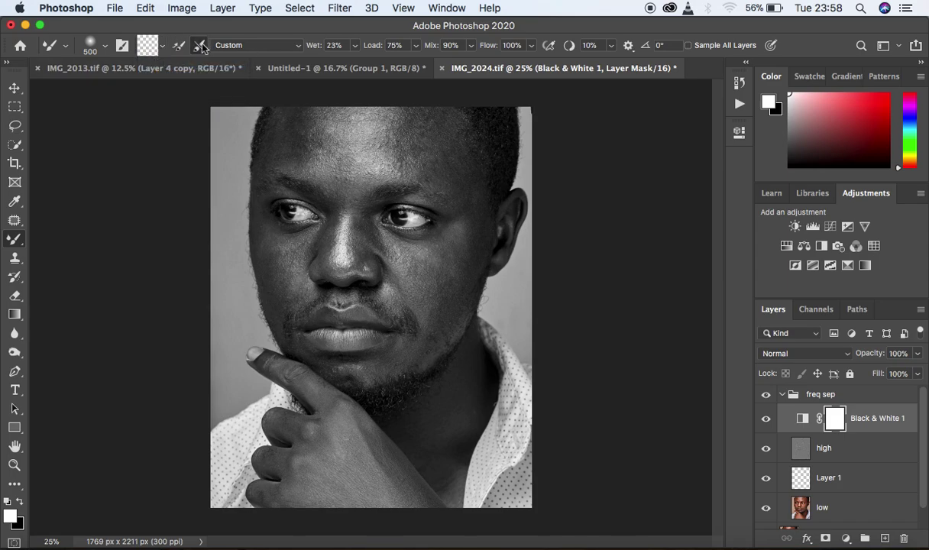
{"action": "left_click", "coordinate": [197, 47]}
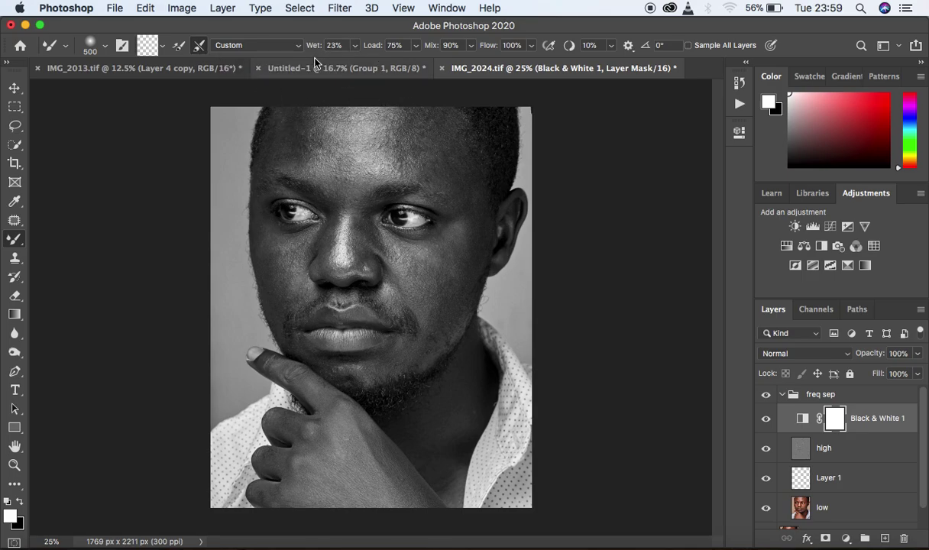
Step: Lower the Mixer Brush wetness to 9%
{"action": "left_click", "coordinate": [355, 46]}
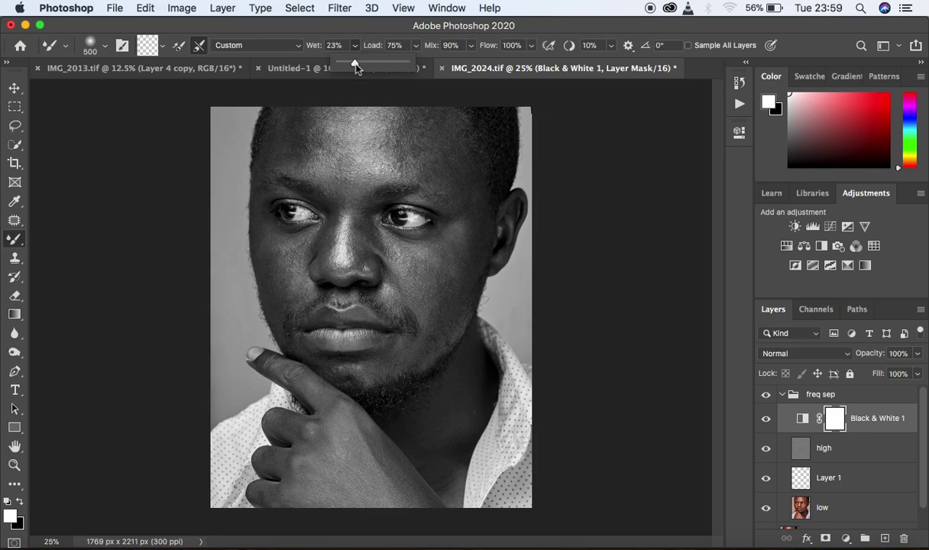
{"action": "left_click_drag", "start_coordinate": [354, 65], "coordinate": [345, 67]}
{"action": "left_click", "coordinate": [446, 70]}
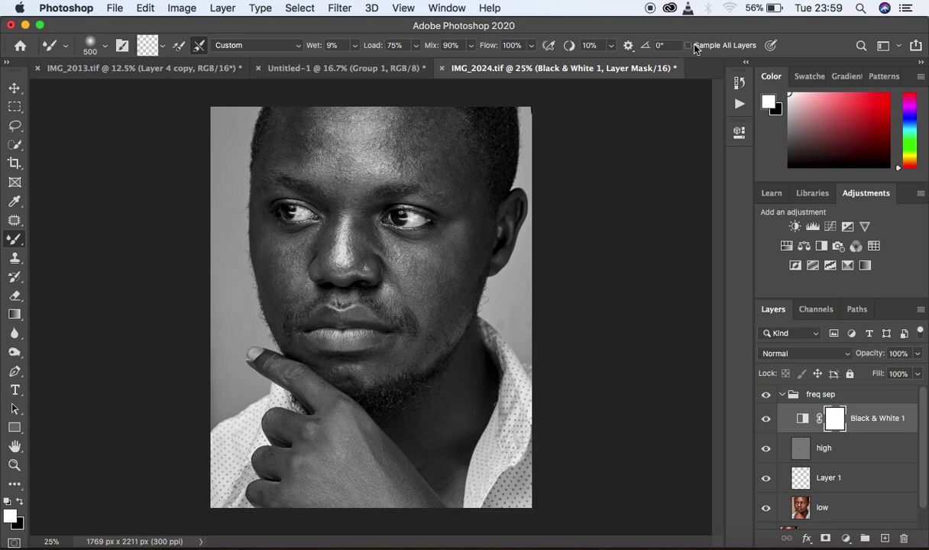
Step: Blend the uneven highlights and shadows across the forehead on the low layer with the Mixer Brush at about 200 to 250 px
{"action": "left_click", "coordinate": [886, 508]}
{"action": "key", "text": "bracketleft"}
{"action": "key", "text": "bracketleft"}
{"action": "key", "text": "bracketleft"}
{"action": "key", "text": "bracketright"}
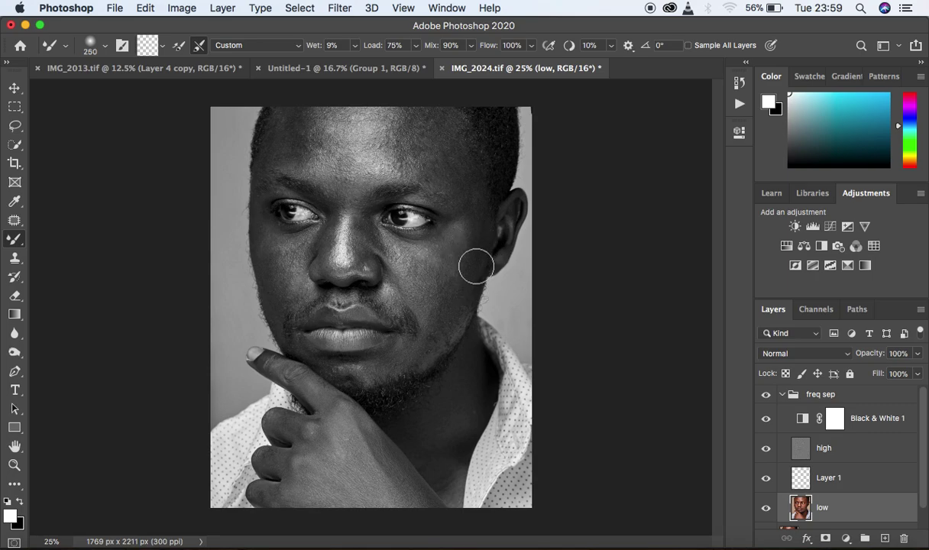
{"action": "mouse_move", "coordinate": [296, 114]}
{"action": "left_mouse_down"}
{"action": "mouse_move", "coordinate": [293, 143]}
{"action": "mouse_move", "coordinate": [292, 122]}
{"action": "mouse_move", "coordinate": [307, 137]}
{"action": "mouse_move", "coordinate": [298, 122]}
{"action": "mouse_move", "coordinate": [290, 141]}
{"action": "mouse_move", "coordinate": [298, 160]}
{"action": "left_mouse_up"}
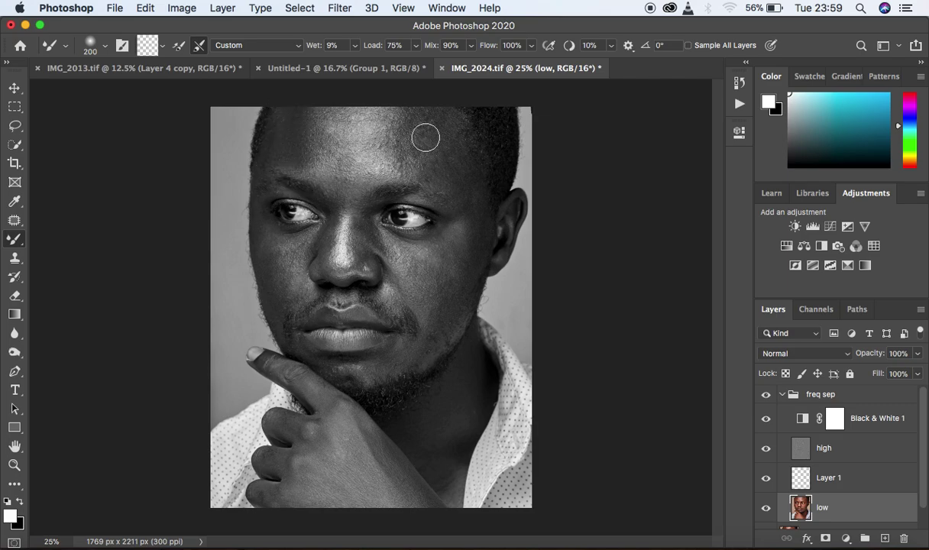
{"action": "mouse_move", "coordinate": [430, 133]}
{"action": "left_mouse_down"}
{"action": "mouse_move", "coordinate": [436, 120]}
{"action": "mouse_move", "coordinate": [442, 156]}
{"action": "mouse_move", "coordinate": [424, 117]}
{"action": "mouse_move", "coordinate": [418, 158]}
{"action": "left_mouse_up"}
{"action": "key", "text": "bracketright"}
{"action": "mouse_move", "coordinate": [419, 139]}
{"action": "left_mouse_down"}
{"action": "mouse_move", "coordinate": [407, 165]}
{"action": "mouse_move", "coordinate": [388, 164]}
{"action": "left_mouse_up"}
{"action": "mouse_move", "coordinate": [408, 126]}
{"action": "left_mouse_down"}
{"action": "mouse_move", "coordinate": [394, 110]}
{"action": "mouse_move", "coordinate": [400, 141]}
{"action": "mouse_move", "coordinate": [364, 162]}
{"action": "left_mouse_up"}
{"action": "mouse_move", "coordinate": [319, 120]}
{"action": "left_mouse_down"}
{"action": "mouse_move", "coordinate": [342, 114]}
{"action": "mouse_move", "coordinate": [333, 125]}
{"action": "left_mouse_up"}
{"action": "mouse_move", "coordinate": [396, 123]}
{"action": "left_mouse_down"}
{"action": "mouse_move", "coordinate": [337, 121]}
{"action": "mouse_move", "coordinate": [335, 112]}
{"action": "mouse_move", "coordinate": [333, 149]}
{"action": "left_mouse_up"}
{"action": "mouse_move", "coordinate": [390, 153]}
{"action": "left_mouse_down"}
{"action": "mouse_move", "coordinate": [352, 149]}
{"action": "mouse_move", "coordinate": [334, 161]}
{"action": "left_mouse_up"}
{"action": "mouse_move", "coordinate": [384, 123]}
{"action": "left_mouse_down"}
{"action": "mouse_move", "coordinate": [332, 121]}
{"action": "mouse_move", "coordinate": [322, 99]}
{"action": "mouse_move", "coordinate": [322, 150]}
{"action": "mouse_move", "coordinate": [313, 146]}
{"action": "mouse_move", "coordinate": [382, 116]}
{"action": "mouse_move", "coordinate": [360, 114]}
{"action": "left_mouse_up"}
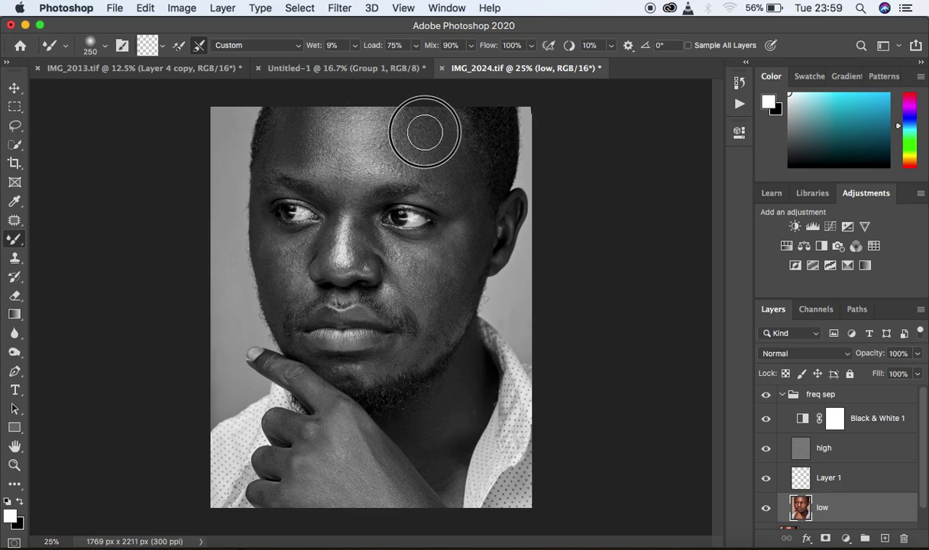
Step: Refine the forehead transitions above the eyebrows with the Mixer Brush reduced to 175 px
{"action": "key", "text": "bracketleft"}
{"action": "key", "text": "bracketleft"}
{"action": "mouse_move", "coordinate": [413, 162]}
{"action": "left_mouse_down"}
{"action": "mouse_move", "coordinate": [310, 154]}
{"action": "mouse_move", "coordinate": [327, 173]}
{"action": "mouse_move", "coordinate": [370, 152]}
{"action": "mouse_move", "coordinate": [394, 162]}
{"action": "mouse_move", "coordinate": [364, 161]}
{"action": "left_mouse_up"}
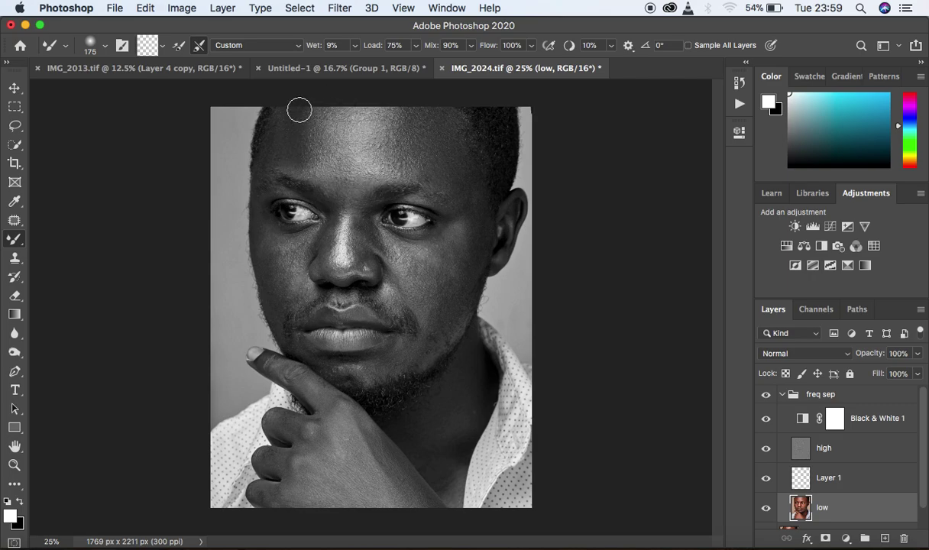
{"action": "mouse_move", "coordinate": [411, 154]}
{"action": "left_mouse_down"}
{"action": "mouse_move", "coordinate": [318, 171]}
{"action": "mouse_move", "coordinate": [302, 139]}
{"action": "mouse_move", "coordinate": [305, 119]}
{"action": "mouse_move", "coordinate": [308, 158]}
{"action": "mouse_move", "coordinate": [326, 110]}
{"action": "mouse_move", "coordinate": [329, 139]}
{"action": "left_mouse_up"}
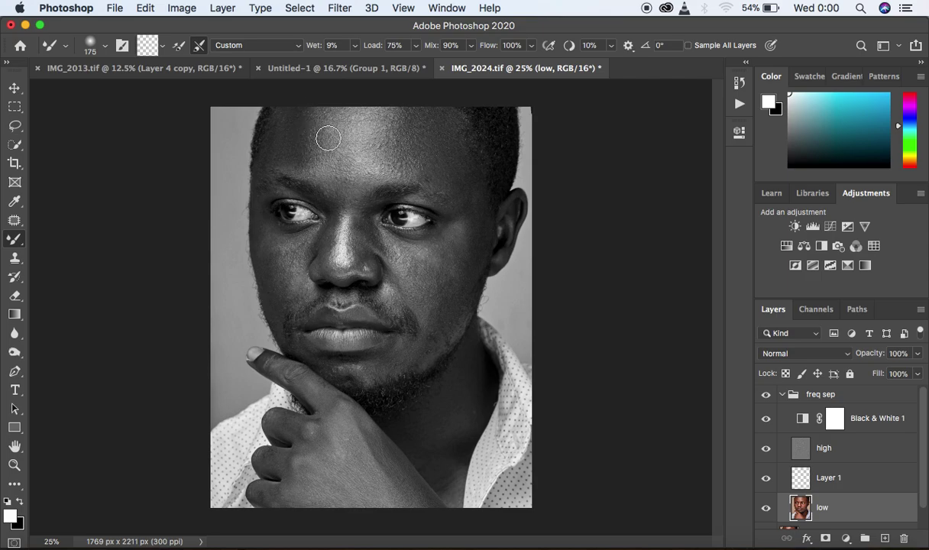
Step: Compare the portrait in color with and without the freq sep group, and restore the black-and-white view
{"action": "left_click", "coordinate": [767, 419]}
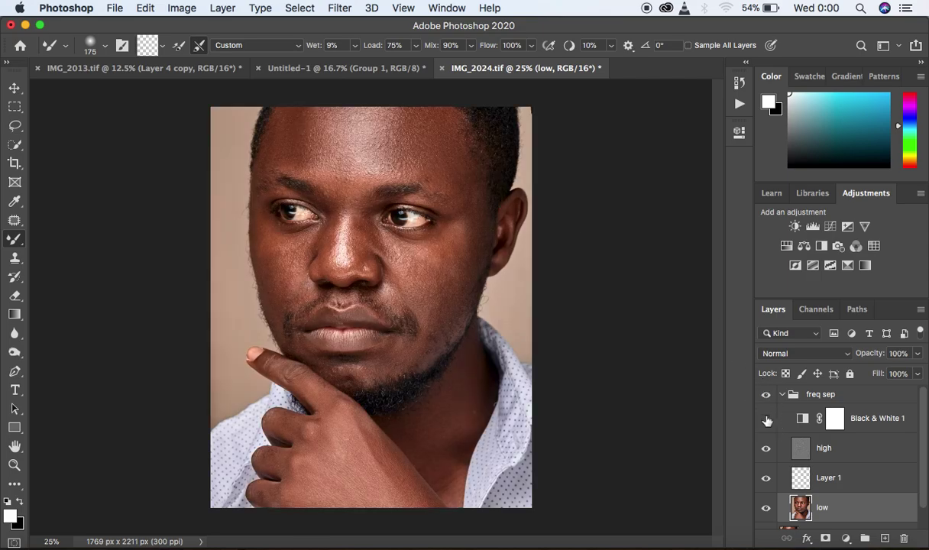
{"action": "left_click", "coordinate": [766, 395]}
{"action": "left_click", "coordinate": [766, 395]}
{"action": "left_click", "coordinate": [767, 395]}
{"action": "left_click", "coordinate": [767, 419]}
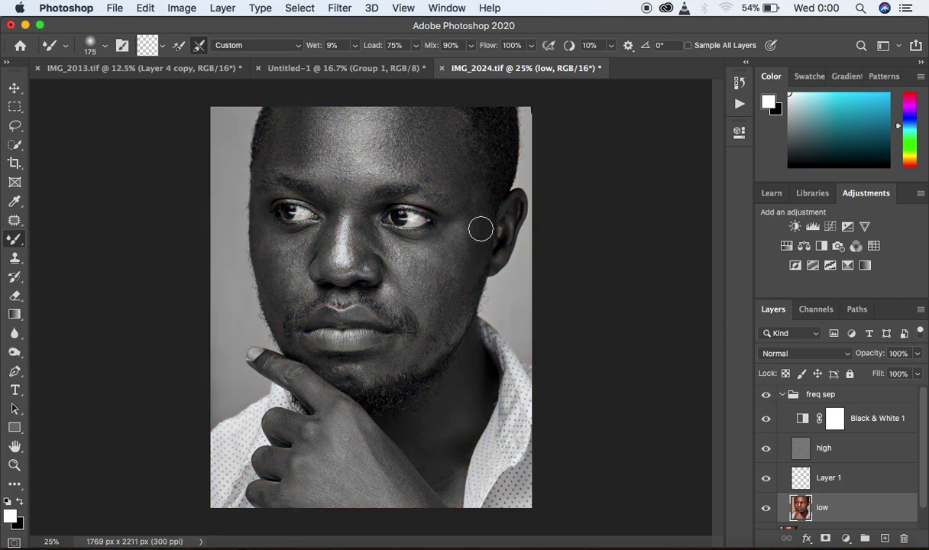
Step: Blend the tones of the temple and cheek on the side of the visible ear with the Mixer Brush
{"action": "mouse_move", "coordinate": [468, 193]}
{"action": "left_mouse_down"}
{"action": "mouse_move", "coordinate": [473, 231]}
{"action": "mouse_move", "coordinate": [470, 224]}
{"action": "mouse_move", "coordinate": [455, 284]}
{"action": "mouse_move", "coordinate": [467, 274]}
{"action": "mouse_move", "coordinate": [466, 192]}
{"action": "mouse_move", "coordinate": [475, 243]}
{"action": "mouse_move", "coordinate": [441, 318]}
{"action": "mouse_move", "coordinate": [473, 242]}
{"action": "mouse_move", "coordinate": [460, 256]}
{"action": "mouse_move", "coordinate": [466, 229]}
{"action": "left_mouse_up"}
{"action": "mouse_move", "coordinate": [423, 270]}
{"action": "left_mouse_down"}
{"action": "mouse_move", "coordinate": [423, 261]}
{"action": "mouse_move", "coordinate": [457, 251]}
{"action": "left_mouse_up"}
{"action": "mouse_move", "coordinate": [425, 282]}
{"action": "left_mouse_down"}
{"action": "mouse_move", "coordinate": [410, 266]}
{"action": "mouse_move", "coordinate": [416, 278]}
{"action": "left_mouse_up"}
{"action": "mouse_move", "coordinate": [429, 313]}
{"action": "left_mouse_down"}
{"action": "mouse_move", "coordinate": [427, 328]}
{"action": "mouse_move", "coordinate": [433, 265]}
{"action": "mouse_move", "coordinate": [450, 245]}
{"action": "left_mouse_up"}
{"action": "left_click_drag", "start_coordinate": [469, 178], "coordinate": [467, 187]}
Step: Smooth the cheek farther from the visible ear, the skin beside the nose and the nose bridge with the Mixer Brush
{"action": "mouse_move", "coordinate": [260, 266]}
{"action": "left_mouse_down"}
{"action": "mouse_move", "coordinate": [272, 251]}
{"action": "mouse_move", "coordinate": [272, 288]}
{"action": "mouse_move", "coordinate": [263, 243]}
{"action": "mouse_move", "coordinate": [275, 277]}
{"action": "mouse_move", "coordinate": [292, 249]}
{"action": "mouse_move", "coordinate": [284, 243]}
{"action": "left_mouse_up"}
{"action": "left_click_drag", "start_coordinate": [288, 276], "coordinate": [291, 310]}
{"action": "mouse_move", "coordinate": [282, 264]}
{"action": "left_mouse_down"}
{"action": "mouse_move", "coordinate": [287, 243]}
{"action": "mouse_move", "coordinate": [275, 239]}
{"action": "mouse_move", "coordinate": [296, 223]}
{"action": "left_mouse_up"}
{"action": "mouse_move", "coordinate": [360, 254]}
{"action": "left_mouse_down"}
{"action": "mouse_move", "coordinate": [365, 214]}
{"action": "mouse_move", "coordinate": [357, 245]}
{"action": "mouse_move", "coordinate": [358, 214]}
{"action": "mouse_move", "coordinate": [346, 191]}
{"action": "mouse_move", "coordinate": [330, 208]}
{"action": "mouse_move", "coordinate": [348, 259]}
{"action": "mouse_move", "coordinate": [343, 253]}
{"action": "mouse_move", "coordinate": [357, 265]}
{"action": "mouse_move", "coordinate": [372, 235]}
{"action": "mouse_move", "coordinate": [386, 241]}
{"action": "mouse_move", "coordinate": [404, 283]}
{"action": "mouse_move", "coordinate": [396, 304]}
{"action": "mouse_move", "coordinate": [430, 305]}
{"action": "mouse_move", "coordinate": [377, 367]}
{"action": "mouse_move", "coordinate": [406, 355]}
{"action": "mouse_move", "coordinate": [424, 318]}
{"action": "mouse_move", "coordinate": [418, 306]}
{"action": "mouse_move", "coordinate": [456, 275]}
{"action": "mouse_move", "coordinate": [460, 259]}
{"action": "left_mouse_up"}
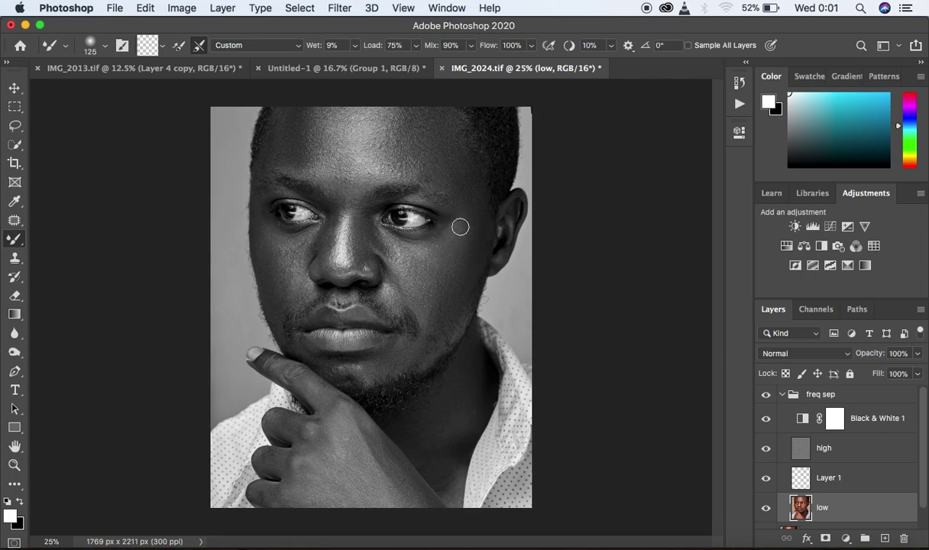
{"action": "mouse_move", "coordinate": [301, 285]}
{"action": "left_mouse_down"}
{"action": "mouse_move", "coordinate": [287, 305]}
{"action": "mouse_move", "coordinate": [272, 237]}
{"action": "mouse_move", "coordinate": [262, 235]}
{"action": "left_mouse_up"}
{"action": "mouse_move", "coordinate": [328, 226]}
{"action": "left_mouse_down"}
{"action": "mouse_move", "coordinate": [358, 198]}
{"action": "mouse_move", "coordinate": [324, 187]}
{"action": "left_mouse_up"}
Step: Blend the tones of the neck and the back of the hand, enlarging the Mixer Brush to 400 px for the hand
{"action": "mouse_move", "coordinate": [456, 401]}
{"action": "left_mouse_down"}
{"action": "mouse_move", "coordinate": [452, 427]}
{"action": "mouse_move", "coordinate": [435, 420]}
{"action": "mouse_move", "coordinate": [423, 438]}
{"action": "mouse_move", "coordinate": [435, 461]}
{"action": "mouse_move", "coordinate": [442, 425]}
{"action": "mouse_move", "coordinate": [444, 480]}
{"action": "mouse_move", "coordinate": [421, 453]}
{"action": "mouse_move", "coordinate": [467, 359]}
{"action": "left_mouse_up"}
{"action": "mouse_move", "coordinate": [393, 442]}
{"action": "left_mouse_down"}
{"action": "mouse_move", "coordinate": [371, 440]}
{"action": "mouse_move", "coordinate": [405, 478]}
{"action": "left_mouse_up"}
{"action": "key", "text": "bracketright"}
{"action": "key", "text": "bracketright"}
{"action": "key", "text": "bracketright"}
{"action": "key", "text": "bracketright"}
{"action": "key", "text": "bracketright"}
{"action": "mouse_move", "coordinate": [325, 466]}
{"action": "left_mouse_down"}
{"action": "mouse_move", "coordinate": [311, 473]}
{"action": "mouse_move", "coordinate": [335, 468]}
{"action": "left_mouse_up"}
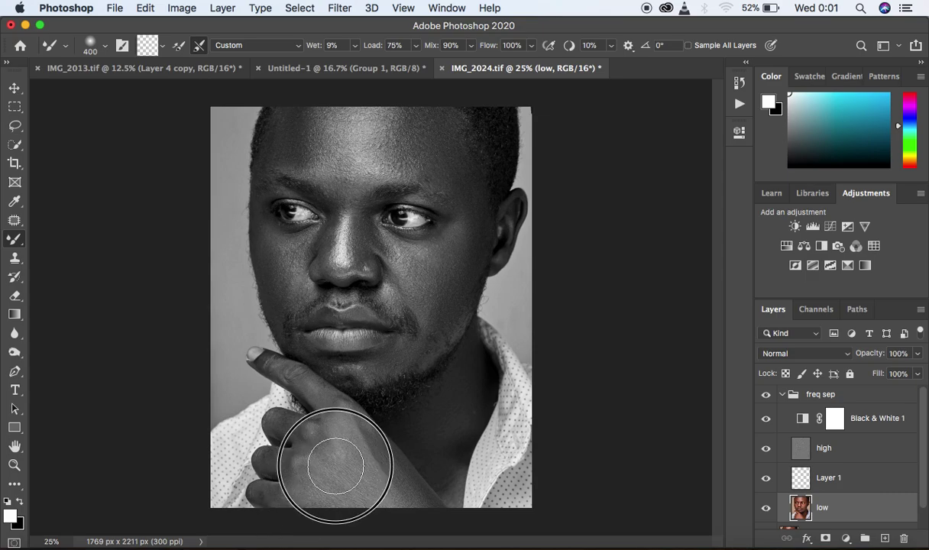
Step: Smooth the knuckles, fingers and back of the hand with the Mixer Brush reduced to between 125 and 200 px
{"action": "key", "text": "bracketleft"}
{"action": "key", "text": "bracketleft"}
{"action": "key", "text": "bracketleft"}
{"action": "key", "text": "bracketleft"}
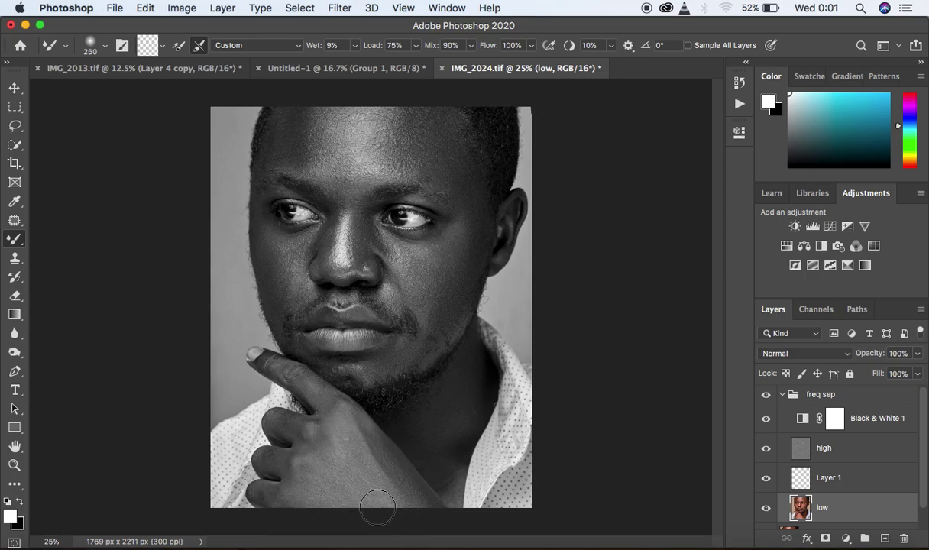
{"action": "key", "text": "bracketleft"}
{"action": "left_click_drag", "start_coordinate": [357, 479], "coordinate": [317, 432]}
{"action": "mouse_move", "coordinate": [285, 423]}
{"action": "left_mouse_down"}
{"action": "mouse_move", "coordinate": [276, 425]}
{"action": "mouse_move", "coordinate": [314, 425]}
{"action": "left_mouse_up"}
{"action": "mouse_move", "coordinate": [293, 377]}
{"action": "left_mouse_down"}
{"action": "mouse_move", "coordinate": [332, 397]}
{"action": "mouse_move", "coordinate": [263, 356]}
{"action": "left_mouse_up"}
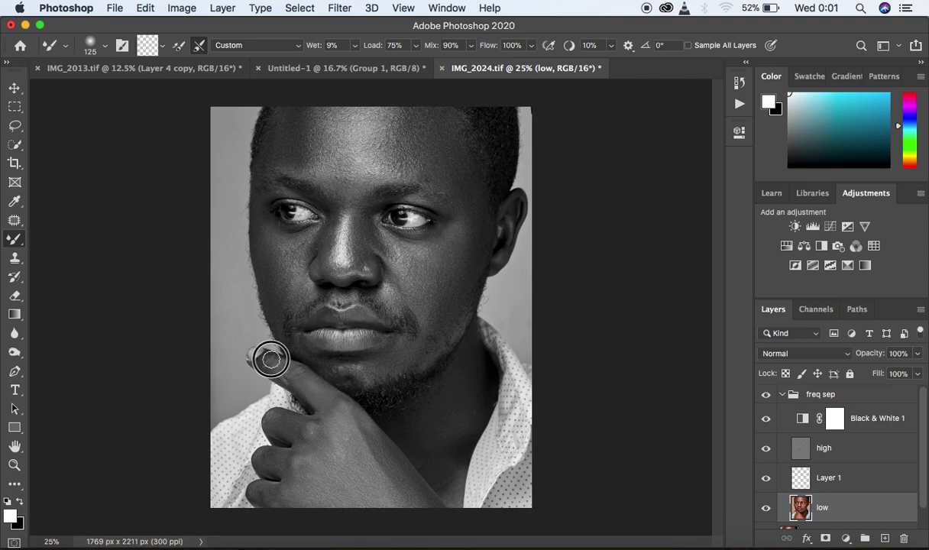
{"action": "mouse_move", "coordinate": [290, 421]}
{"action": "left_mouse_down"}
{"action": "mouse_move", "coordinate": [272, 461]}
{"action": "mouse_move", "coordinate": [265, 454]}
{"action": "mouse_move", "coordinate": [276, 478]}
{"action": "mouse_move", "coordinate": [262, 492]}
{"action": "mouse_move", "coordinate": [282, 495]}
{"action": "mouse_move", "coordinate": [290, 509]}
{"action": "left_mouse_up"}
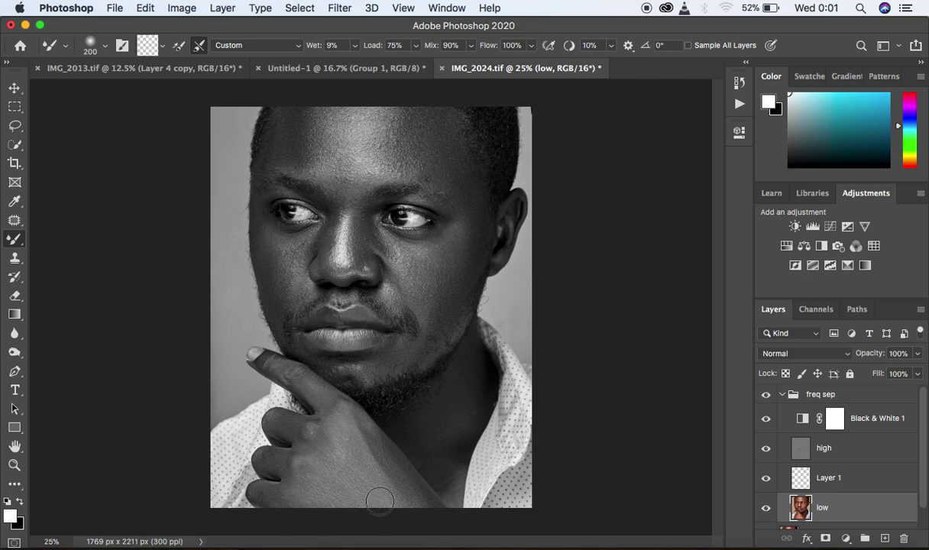
{"action": "mouse_move", "coordinate": [319, 480]}
{"action": "left_mouse_down"}
{"action": "mouse_move", "coordinate": [302, 473]}
{"action": "mouse_move", "coordinate": [317, 439]}
{"action": "mouse_move", "coordinate": [357, 432]}
{"action": "mouse_move", "coordinate": [352, 419]}
{"action": "left_mouse_up"}
Step: Hide the Black & White 1 adjustment and blend remaining uneven tones on the cheeks, temple, neck and forehead in color
{"action": "left_click", "coordinate": [766, 419]}
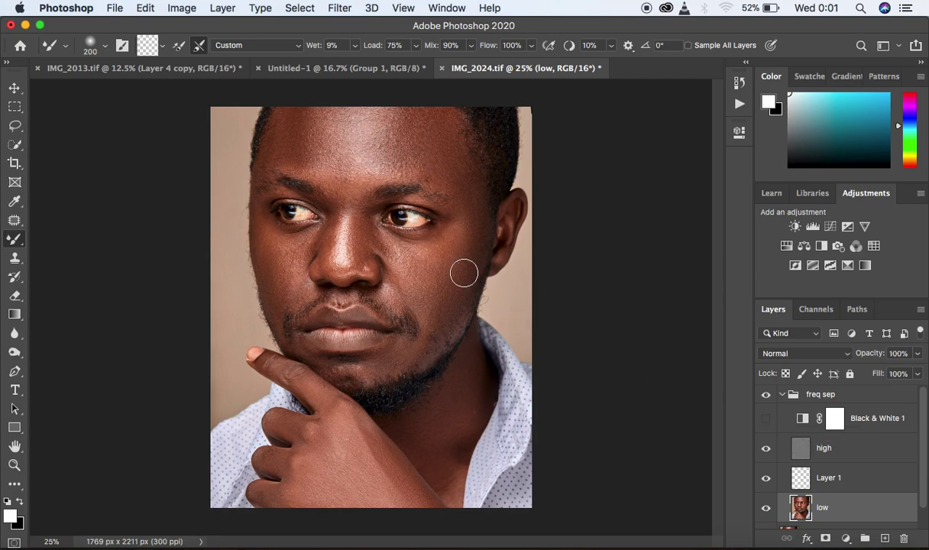
{"action": "mouse_move", "coordinate": [448, 259]}
{"action": "left_mouse_down"}
{"action": "mouse_move", "coordinate": [470, 193]}
{"action": "mouse_move", "coordinate": [465, 177]}
{"action": "left_mouse_up"}
{"action": "left_click_drag", "start_coordinate": [480, 239], "coordinate": [470, 271]}
{"action": "left_click_drag", "start_coordinate": [439, 316], "coordinate": [438, 321]}
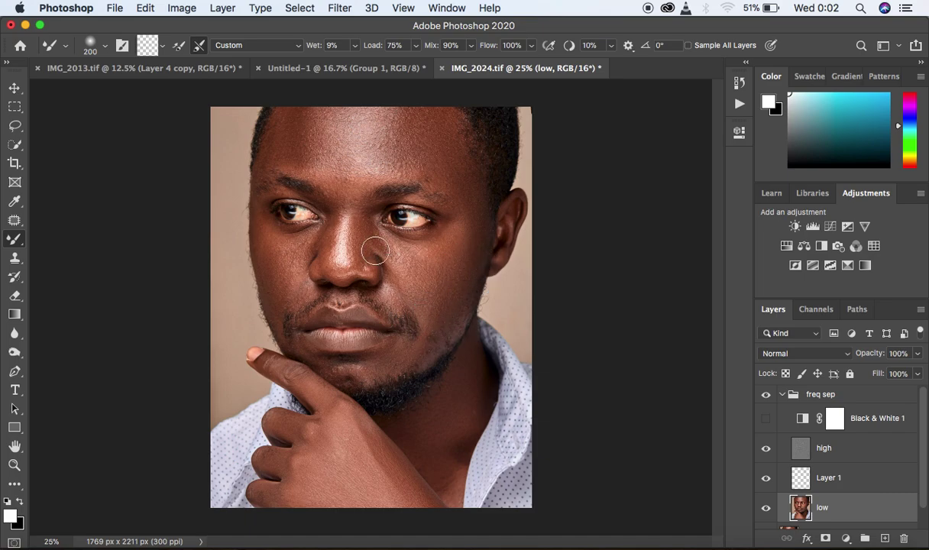
{"action": "left_click_drag", "start_coordinate": [276, 249], "coordinate": [279, 291]}
{"action": "mouse_move", "coordinate": [443, 439]}
{"action": "left_mouse_down"}
{"action": "mouse_move", "coordinate": [430, 451]}
{"action": "mouse_move", "coordinate": [407, 434]}
{"action": "left_mouse_up"}
{"action": "mouse_move", "coordinate": [446, 204]}
{"action": "left_mouse_down"}
{"action": "mouse_move", "coordinate": [464, 186]}
{"action": "mouse_move", "coordinate": [438, 160]}
{"action": "mouse_move", "coordinate": [417, 162]}
{"action": "mouse_move", "coordinate": [408, 137]}
{"action": "mouse_move", "coordinate": [415, 143]}
{"action": "mouse_move", "coordinate": [390, 138]}
{"action": "left_mouse_up"}
{"action": "mouse_move", "coordinate": [294, 136]}
{"action": "left_mouse_down"}
{"action": "mouse_move", "coordinate": [307, 128]}
{"action": "mouse_move", "coordinate": [275, 145]}
{"action": "mouse_move", "coordinate": [283, 148]}
{"action": "left_mouse_up"}
Step: Compare the portrait before and after retouching by toggling the visibility of the freq sep group
{"action": "key", "text": "super+minus"}
{"action": "key", "text": "super+minus"}
{"action": "key", "text": "super+equal"}
{"action": "key", "text": "super+equal"}
{"action": "left_click", "coordinate": [766, 395]}
{"action": "left_click", "coordinate": [766, 395]}
{"action": "left_click", "coordinate": [766, 396]}
{"action": "left_click", "coordinate": [767, 395]}
{"action": "left_click", "coordinate": [766, 396]}
{"action": "left_click", "coordinate": [766, 396]}
{"action": "left_click", "coordinate": [766, 396]}
{"action": "left_click", "coordinate": [766, 395]}
Step: Delete the Black & White 1 adjustment layer
{"action": "left_click", "coordinate": [881, 421]}
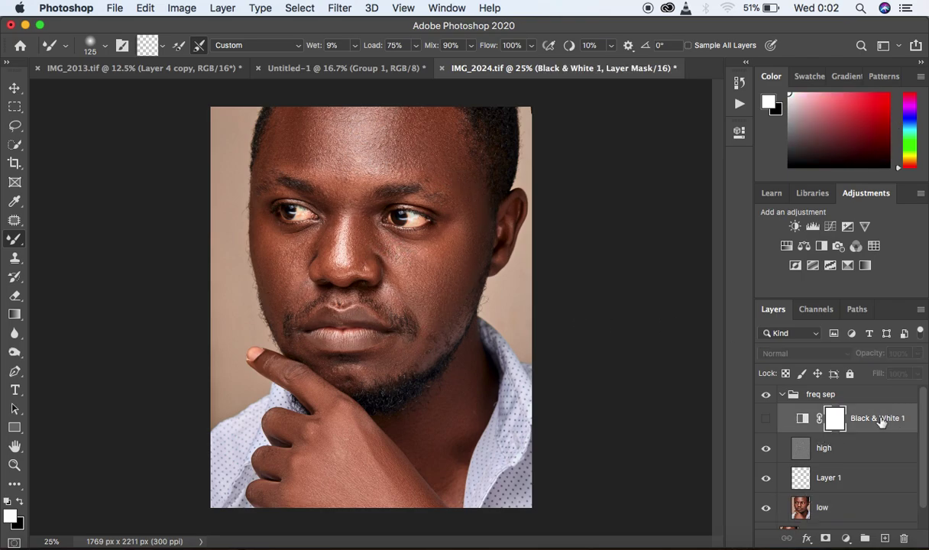
{"action": "key", "text": "Delete"}
Step: Outline the forehead skin above the eyebrows on the low layer with the Lasso tool
{"action": "left_click", "coordinate": [10, 127]}
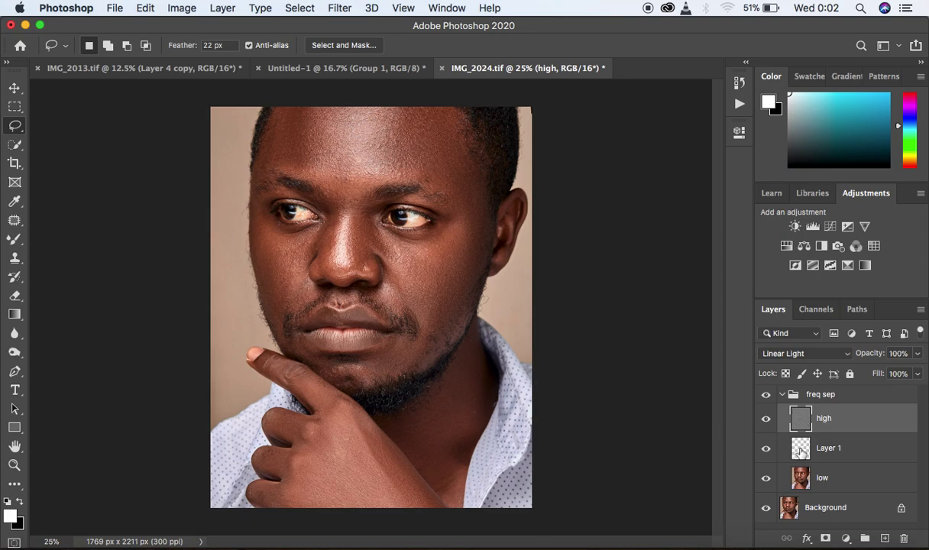
{"action": "left_click", "coordinate": [836, 483]}
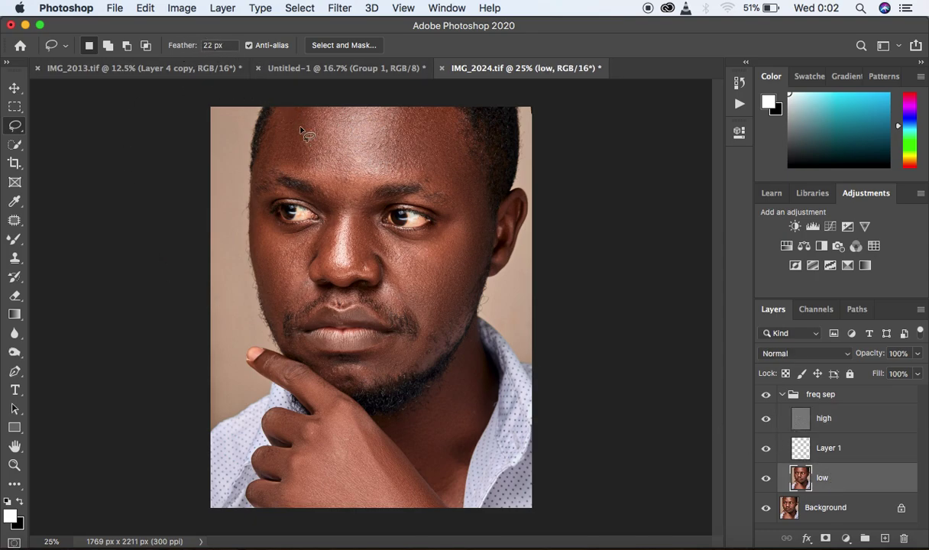
{"action": "left_click", "coordinate": [252, 48]}
{"action": "key", "text": "super+plus"}
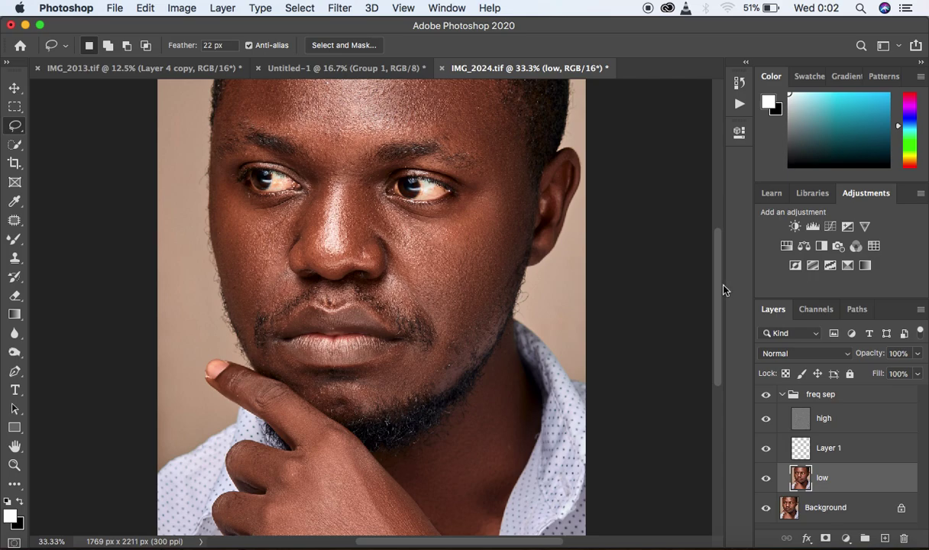
{"action": "left_click_drag", "start_coordinate": [717, 288], "coordinate": [715, 259]}
{"action": "mouse_move", "coordinate": [255, 125]}
{"action": "left_mouse_down"}
{"action": "mouse_move", "coordinate": [226, 199]}
{"action": "mouse_move", "coordinate": [332, 219]}
{"action": "mouse_move", "coordinate": [411, 206]}
{"action": "mouse_move", "coordinate": [491, 242]}
{"action": "mouse_move", "coordinate": [514, 239]}
{"action": "mouse_move", "coordinate": [488, 116]}
{"action": "mouse_move", "coordinate": [448, 90]}
{"action": "mouse_move", "coordinate": [291, 92]}
{"action": "left_mouse_up"}
Step: Apply Gaussian Blur with a radius of 27.5 pixels to the selected forehead and clear the selection
{"action": "left_click", "coordinate": [339, 8]}
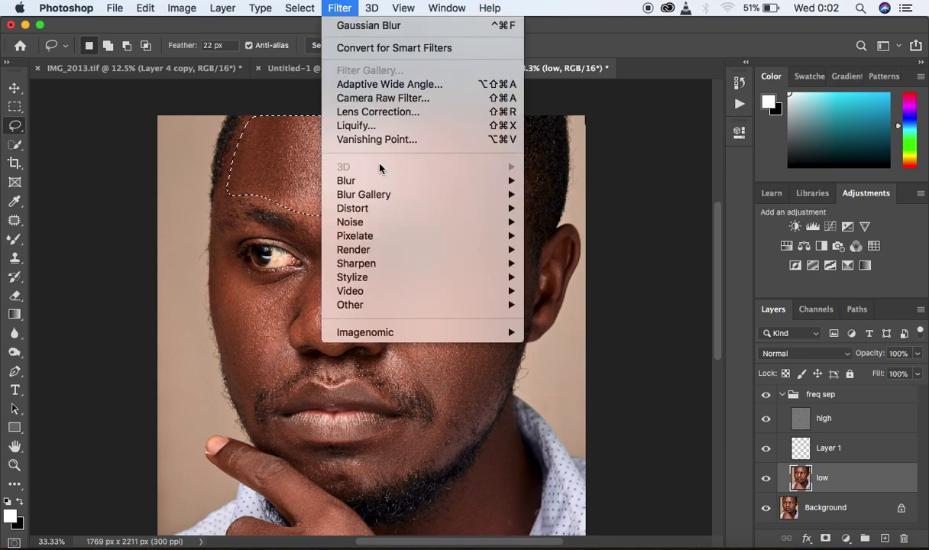
{"action": "left_click", "coordinate": [587, 241]}
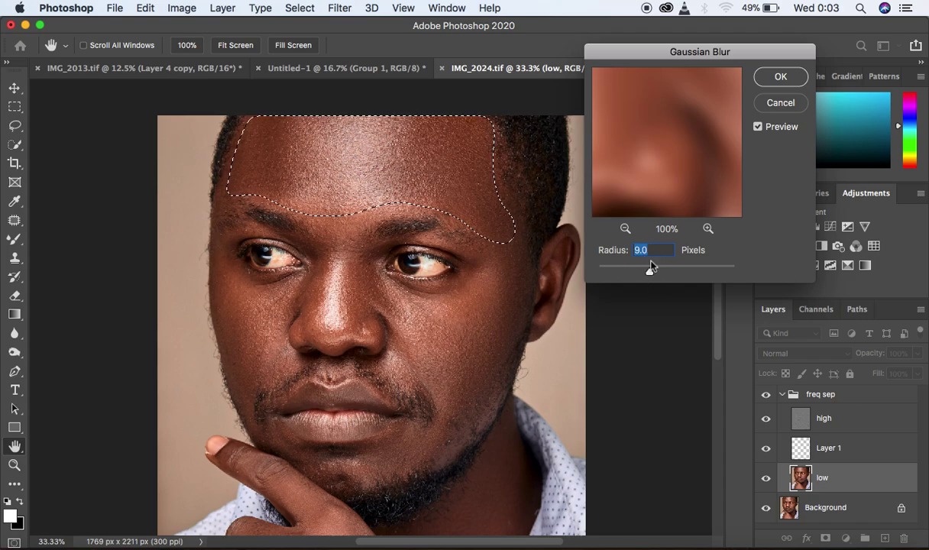
{"action": "left_click_drag", "start_coordinate": [650, 269], "coordinate": [661, 272]}
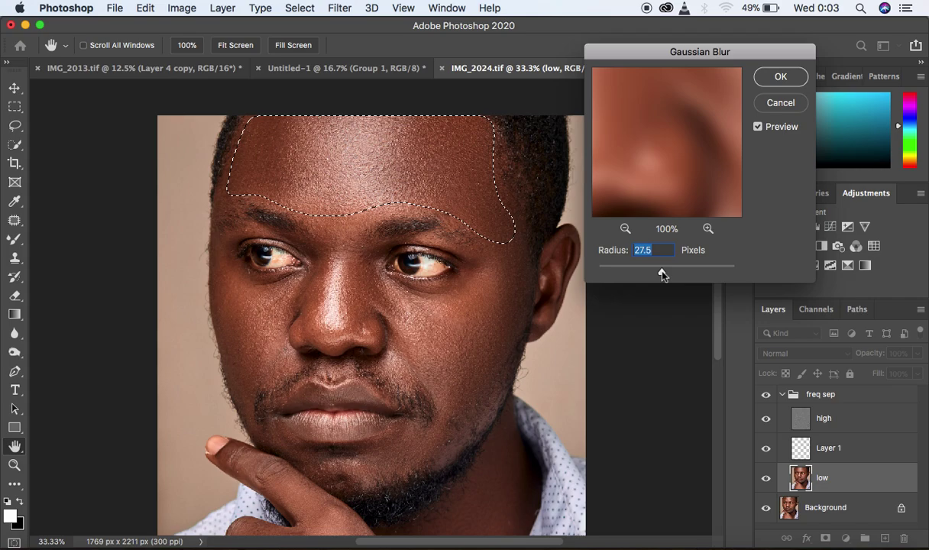
{"action": "left_click", "coordinate": [778, 78]}
{"action": "key", "text": "l"}
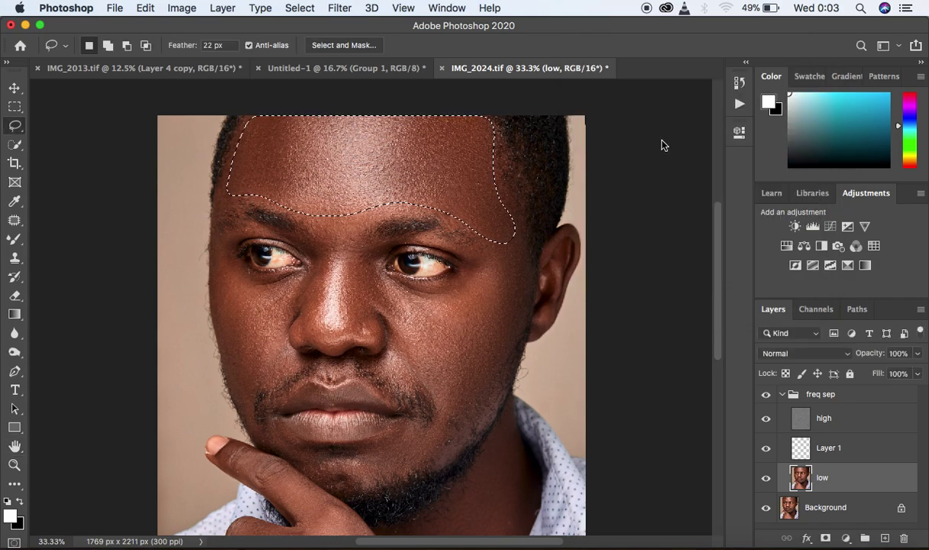
{"action": "key", "text": "ctrl+d"}
{"action": "key", "text": "super+minus"}
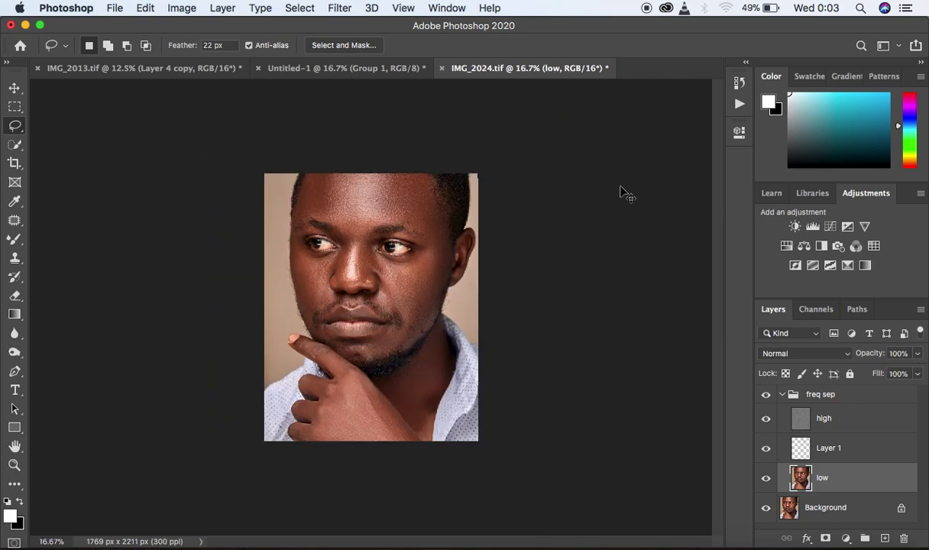
{"action": "key", "text": "super+plus"}
{"action": "key", "text": "super+plus"}
{"action": "key", "text": "super+minus"}
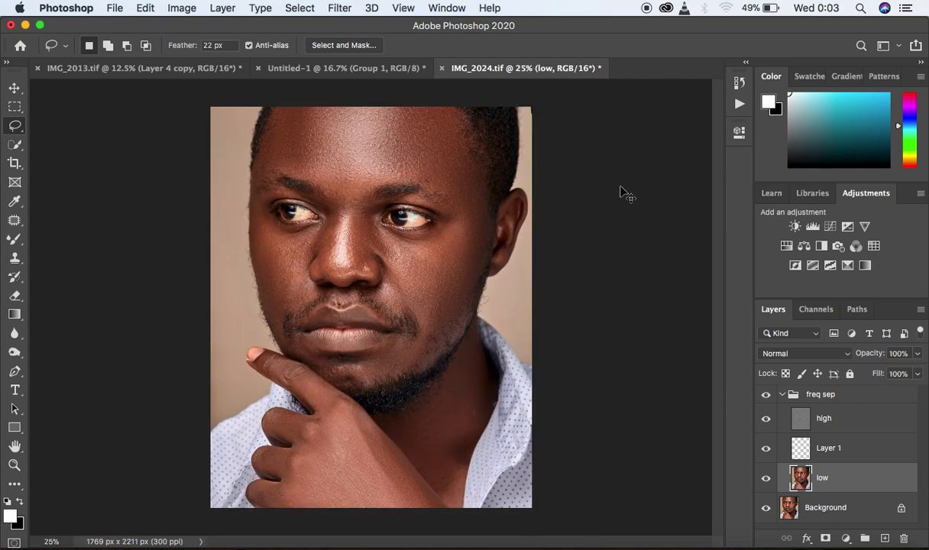
Step: Lasso the strip from the temple down the cheek beside the visible ear, repeat the Gaussian Blur there, and deselect
{"action": "mouse_move", "coordinate": [473, 188]}
{"action": "left_mouse_down"}
{"action": "mouse_move", "coordinate": [454, 245]}
{"action": "mouse_move", "coordinate": [408, 298]}
{"action": "mouse_move", "coordinate": [427, 340]}
{"action": "mouse_move", "coordinate": [464, 304]}
{"action": "mouse_move", "coordinate": [487, 244]}
{"action": "mouse_move", "coordinate": [485, 203]}
{"action": "mouse_move", "coordinate": [470, 167]}
{"action": "mouse_move", "coordinate": [463, 207]}
{"action": "left_mouse_up"}
{"action": "right_click", "coordinate": [468, 256]}
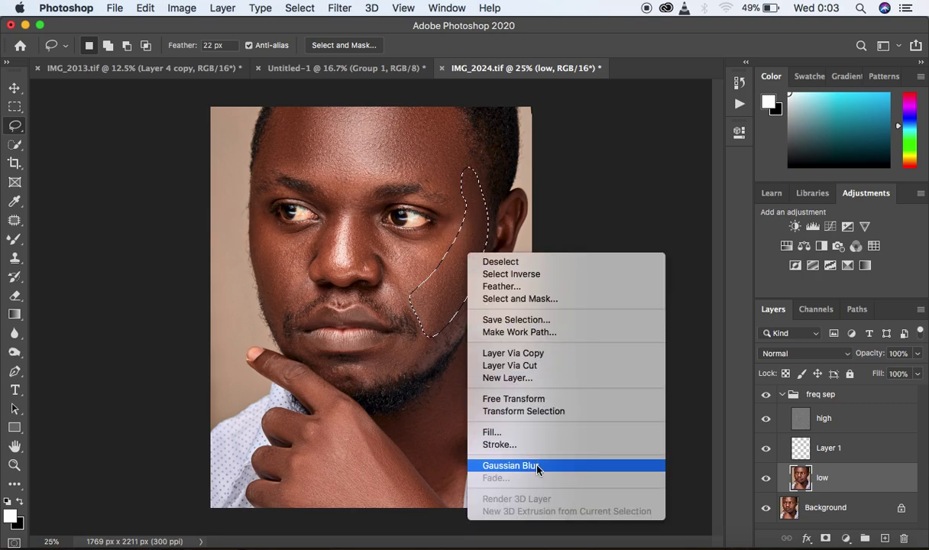
{"action": "left_click", "coordinate": [510, 465]}
{"action": "key", "text": "ctrl+d"}
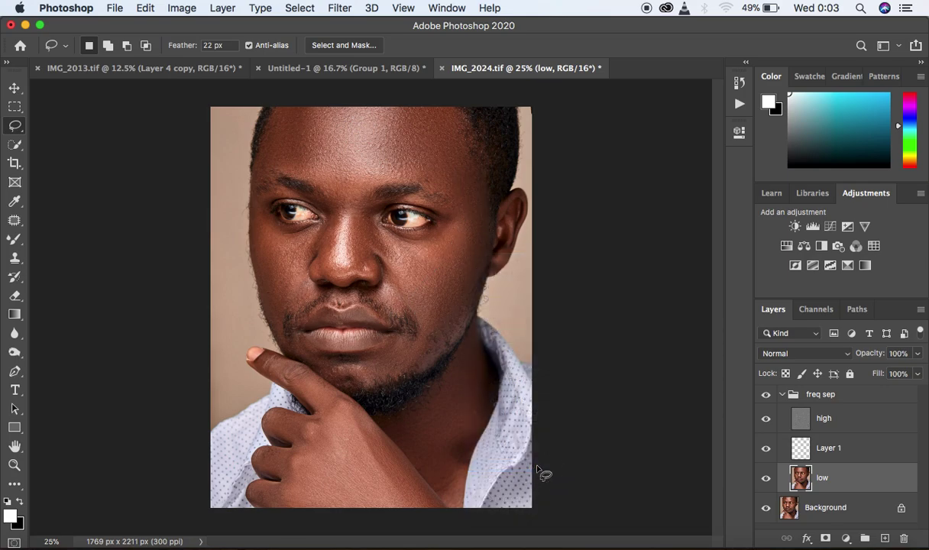
Step: Lasso the skin under the eye nearer the visible ear and repeat the Gaussian Blur on it
{"action": "mouse_move", "coordinate": [370, 219]}
{"action": "left_mouse_down"}
{"action": "mouse_move", "coordinate": [389, 258]}
{"action": "mouse_move", "coordinate": [443, 241]}
{"action": "mouse_move", "coordinate": [410, 254]}
{"action": "mouse_move", "coordinate": [434, 259]}
{"action": "mouse_move", "coordinate": [457, 239]}
{"action": "mouse_move", "coordinate": [451, 227]}
{"action": "mouse_move", "coordinate": [427, 241]}
{"action": "mouse_move", "coordinate": [376, 228]}
{"action": "left_mouse_up"}
{"action": "right_click", "coordinate": [394, 227]}
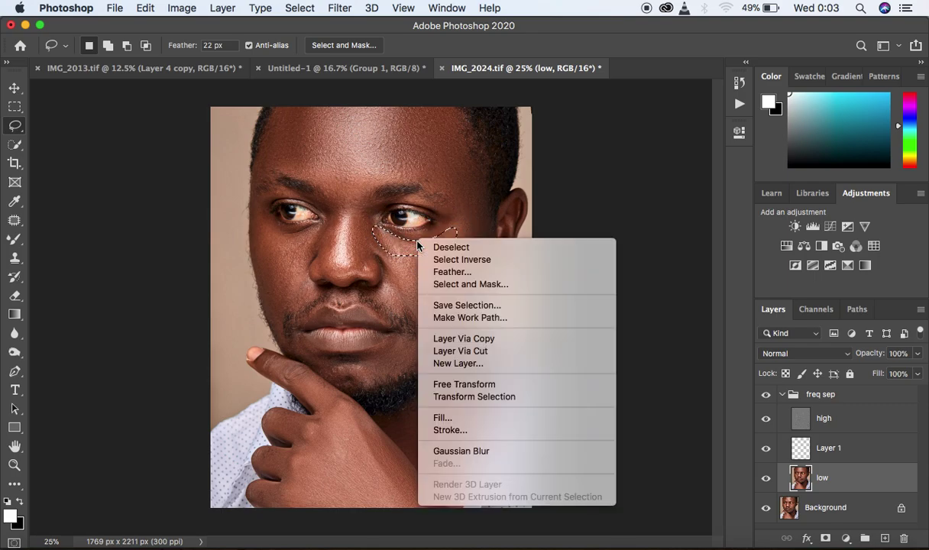
{"action": "left_click", "coordinate": [473, 427]}
{"action": "left_click", "coordinate": [471, 428]}
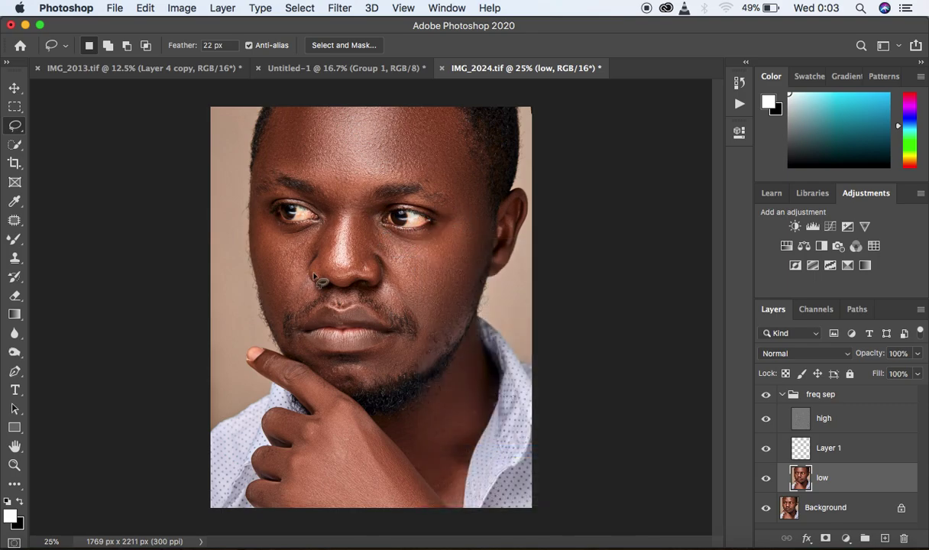
Step: Lasso the skin under the eye farther from the visible ear and repeat the Gaussian Blur on it
{"action": "mouse_move", "coordinate": [252, 204]}
{"action": "left_mouse_down"}
{"action": "mouse_move", "coordinate": [281, 248]}
{"action": "mouse_move", "coordinate": [317, 234]}
{"action": "mouse_move", "coordinate": [263, 222]}
{"action": "left_mouse_up"}
{"action": "right_click", "coordinate": [289, 237]}
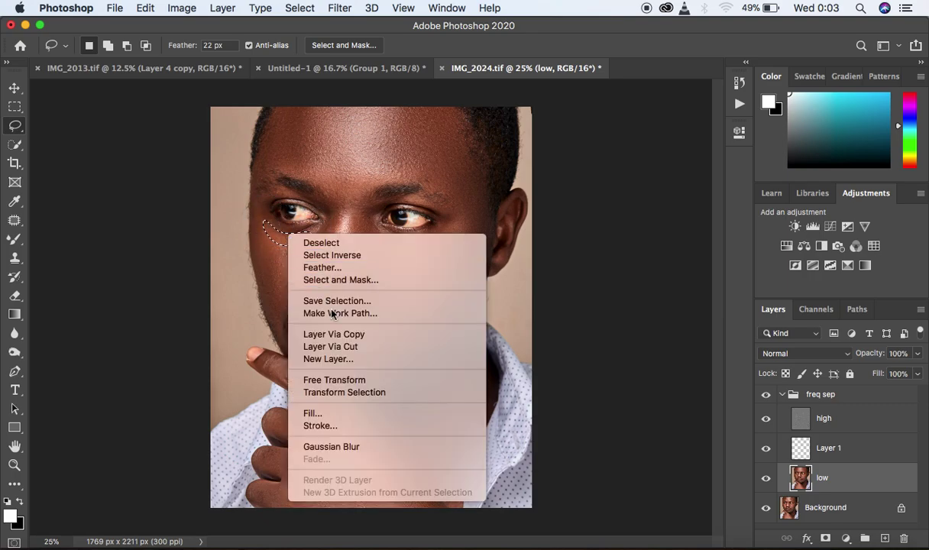
{"action": "left_click", "coordinate": [358, 442]}
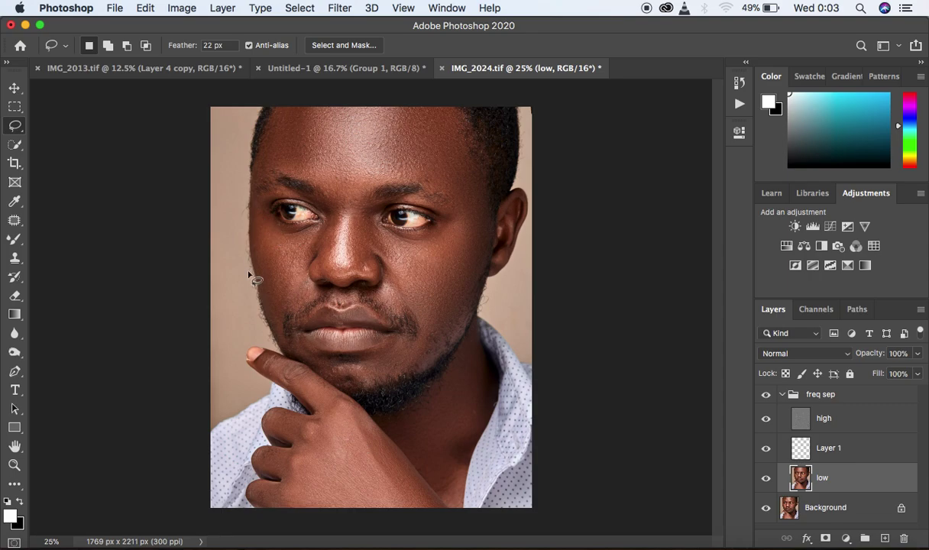
Step: Lasso the cheek farther from the visible ear, repeat the Gaussian Blur on it, and clear the selection
{"action": "mouse_move", "coordinate": [260, 236]}
{"action": "left_mouse_down"}
{"action": "mouse_move", "coordinate": [304, 262]}
{"action": "mouse_move", "coordinate": [292, 308]}
{"action": "mouse_move", "coordinate": [281, 314]}
{"action": "mouse_move", "coordinate": [267, 299]}
{"action": "mouse_move", "coordinate": [263, 265]}
{"action": "left_mouse_up"}
{"action": "right_click", "coordinate": [278, 273]}
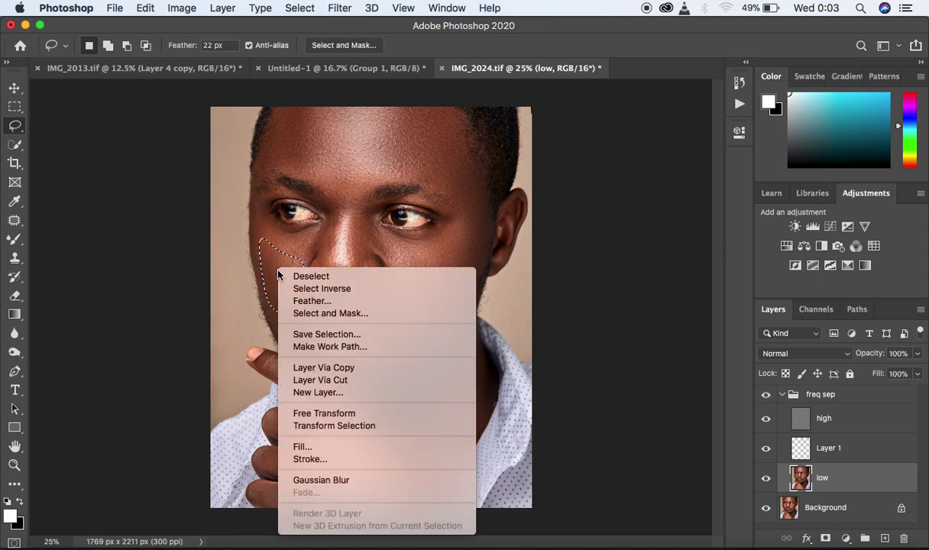
{"action": "left_click", "coordinate": [360, 480]}
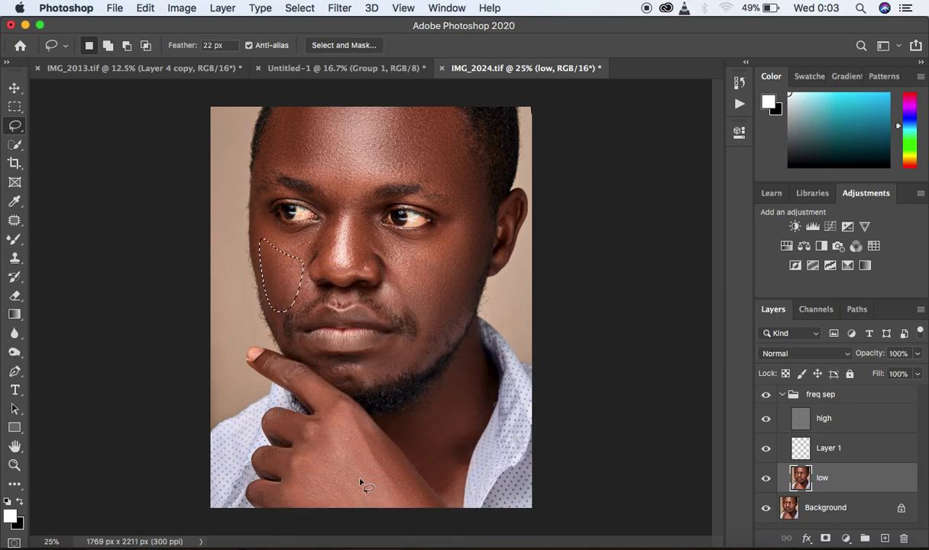
{"action": "key", "text": "ctrl+d"}
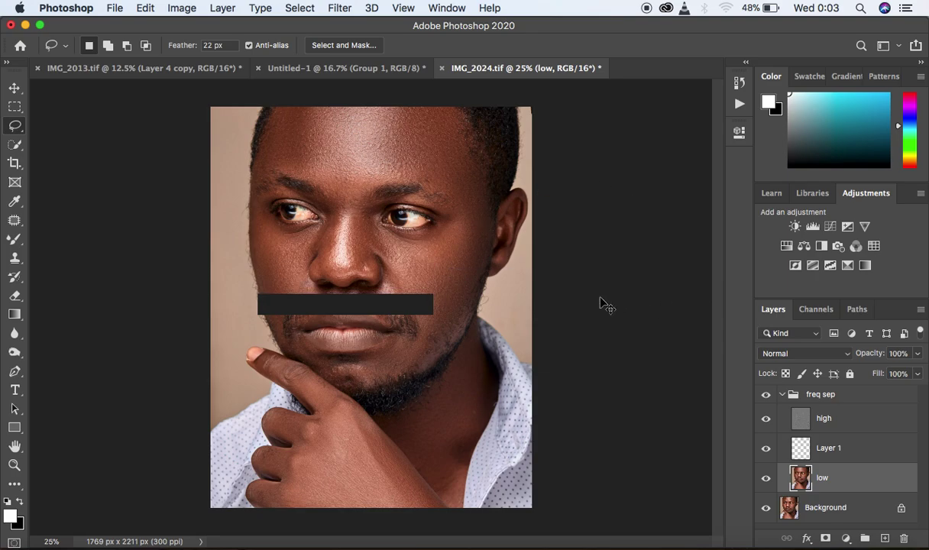
Step: Lasso the side of the nose nearer the visible ear and repeat the Gaussian Blur on it
{"action": "key", "text": "super+minus"}
{"action": "key", "text": "super+plus"}
{"action": "key", "text": "super+plus"}
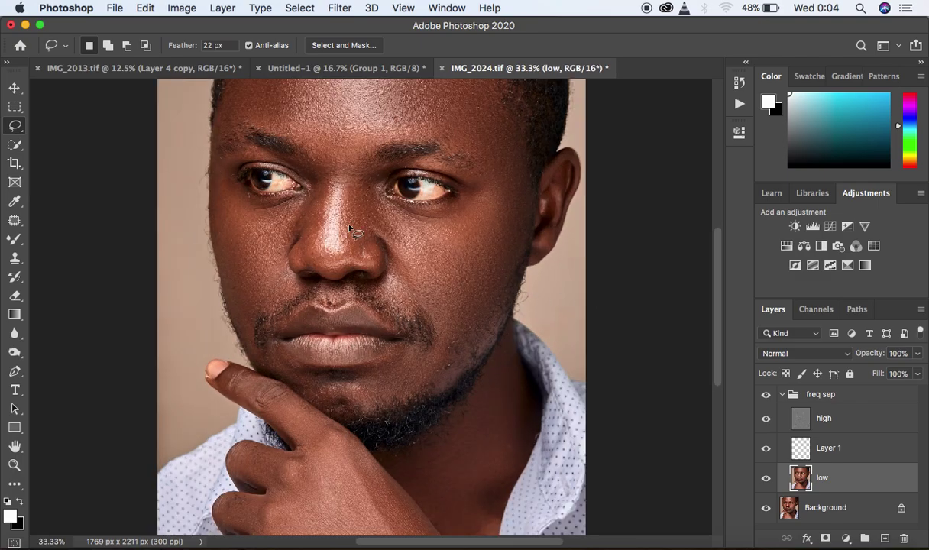
{"action": "mouse_move", "coordinate": [358, 169]}
{"action": "left_mouse_down"}
{"action": "mouse_move", "coordinate": [352, 216]}
{"action": "mouse_move", "coordinate": [362, 243]}
{"action": "mouse_move", "coordinate": [375, 210]}
{"action": "mouse_move", "coordinate": [367, 164]}
{"action": "mouse_move", "coordinate": [359, 168]}
{"action": "left_mouse_up"}
{"action": "right_click", "coordinate": [366, 185]}
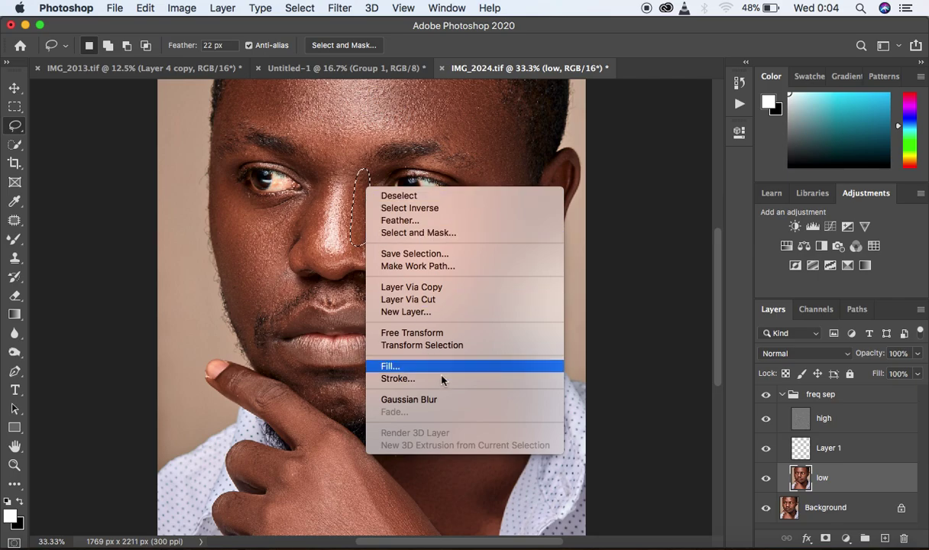
{"action": "left_click", "coordinate": [446, 400]}
Step: Lasso the chin area below the lower lip and the small spot by the fingertip in turn, repeating the Gaussian Blur on each
{"action": "mouse_move", "coordinate": [375, 372]}
{"action": "left_mouse_down"}
{"action": "mouse_move", "coordinate": [421, 357]}
{"action": "mouse_move", "coordinate": [380, 390]}
{"action": "mouse_move", "coordinate": [369, 380]}
{"action": "mouse_move", "coordinate": [394, 376]}
{"action": "left_mouse_up"}
{"action": "right_click", "coordinate": [392, 372]}
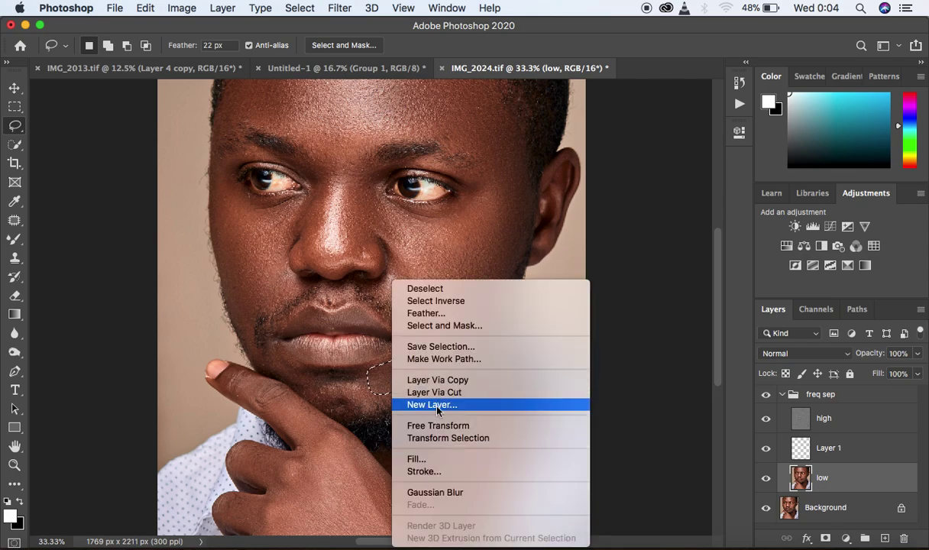
{"action": "left_click", "coordinate": [474, 494]}
{"action": "mouse_move", "coordinate": [275, 348]}
{"action": "left_mouse_down"}
{"action": "mouse_move", "coordinate": [307, 369]}
{"action": "mouse_move", "coordinate": [288, 373]}
{"action": "mouse_move", "coordinate": [275, 356]}
{"action": "left_mouse_up"}
{"action": "right_click", "coordinate": [289, 368]}
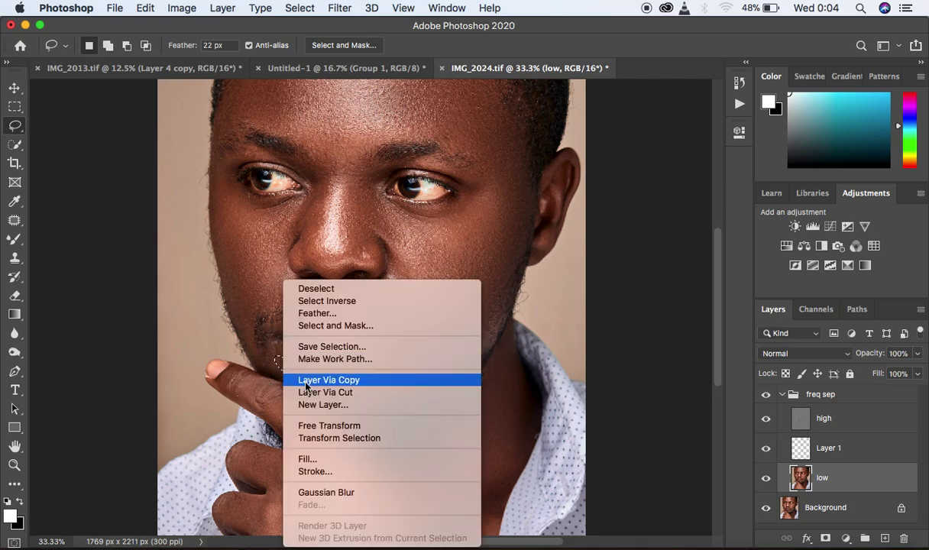
{"action": "left_click", "coordinate": [364, 494]}
Step: Lasso the side of the nose farther from the visible ear, repeat the Gaussian Blur on it, and deselect
{"action": "mouse_move", "coordinate": [316, 175]}
{"action": "left_mouse_down"}
{"action": "mouse_move", "coordinate": [313, 167]}
{"action": "mouse_move", "coordinate": [322, 191]}
{"action": "mouse_move", "coordinate": [316, 249]}
{"action": "mouse_move", "coordinate": [304, 251]}
{"action": "mouse_move", "coordinate": [293, 212]}
{"action": "mouse_move", "coordinate": [318, 182]}
{"action": "left_mouse_up"}
{"action": "right_click", "coordinate": [317, 217]}
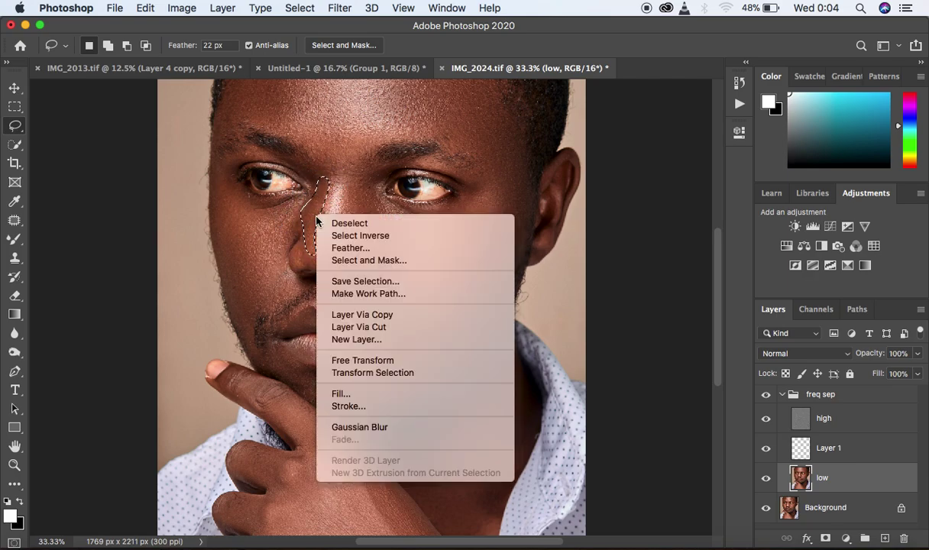
{"action": "left_click", "coordinate": [399, 427]}
{"action": "left_click", "coordinate": [431, 371]}
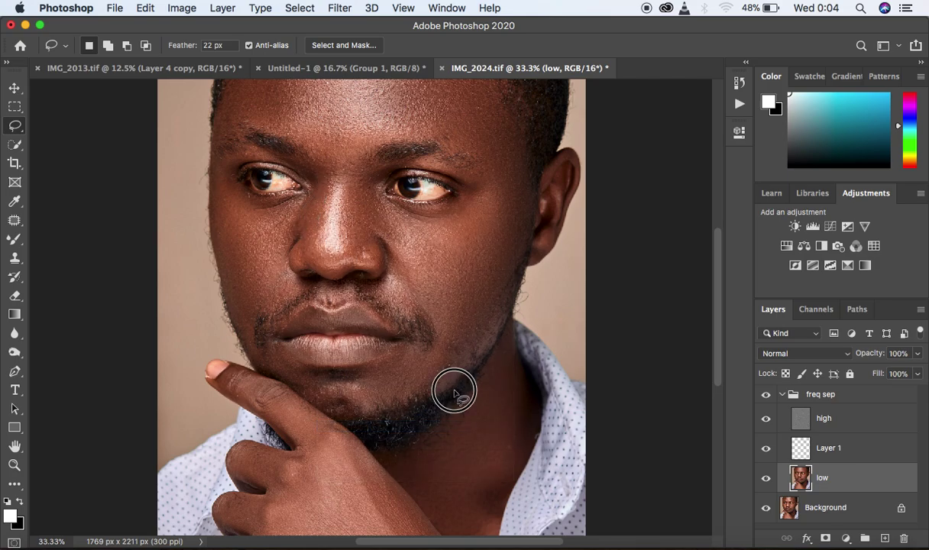
Step: Examine the retouched face up close and as a whole, comparing it with and without the freq sep group
{"action": "key", "text": "super+minus"}
{"action": "key", "text": "super+minus"}
{"action": "key", "text": "super+minus"}
{"action": "key", "text": "super+plus"}
{"action": "key", "text": "super+plus"}
{"action": "key", "text": "super+plus"}
{"action": "key", "text": "super+plus"}
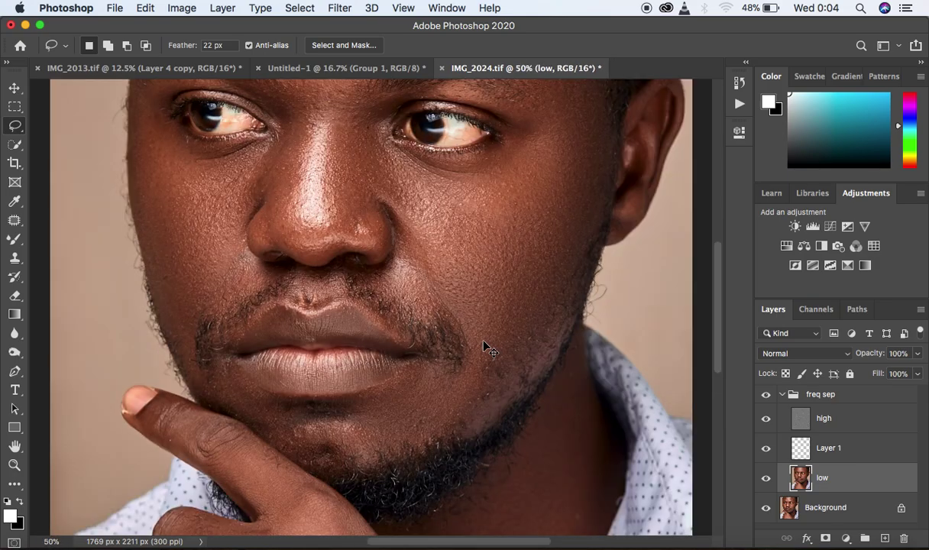
{"action": "key", "text": "super+minus"}
{"action": "key", "text": "super+minus"}
{"action": "key", "text": "super+minus"}
{"action": "key", "text": "super+plus"}
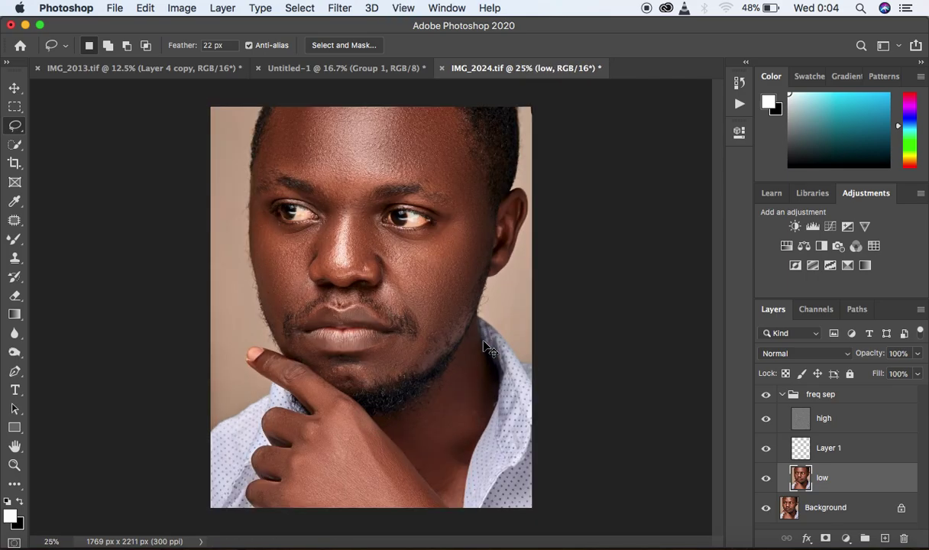
{"action": "left_click", "coordinate": [766, 394]}
{"action": "left_click", "coordinate": [766, 394]}
{"action": "left_click", "coordinate": [767, 394]}
{"action": "left_click", "coordinate": [767, 394]}
{"action": "left_click", "coordinate": [767, 394]}
{"action": "left_click", "coordinate": [767, 394]}
{"action": "left_click", "coordinate": [769, 399]}
{"action": "left_click", "coordinate": [769, 399]}
{"action": "left_click", "coordinate": [769, 399]}
{"action": "left_click", "coordinate": [768, 398]}
Step: Collapse the freq sep group, stamp all visible layers into a new layer above it, and duplicate that merged layer
{"action": "left_click", "coordinate": [781, 394]}
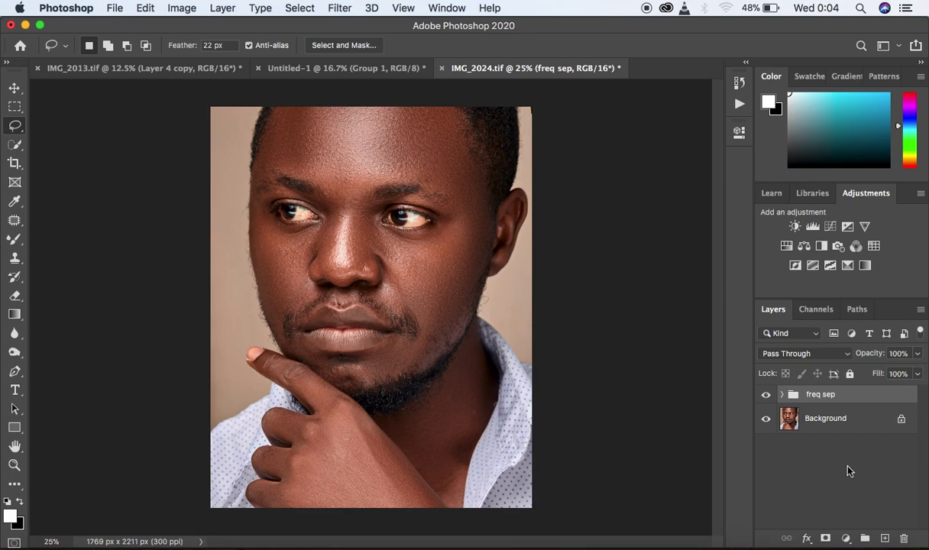
{"action": "key", "text": "super+alt+shift+e"}
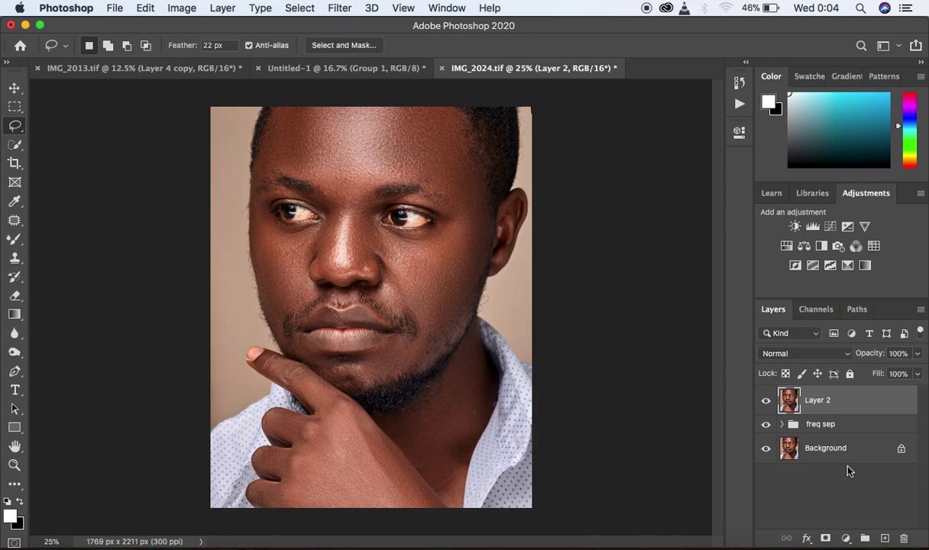
{"action": "key", "text": "super+j"}
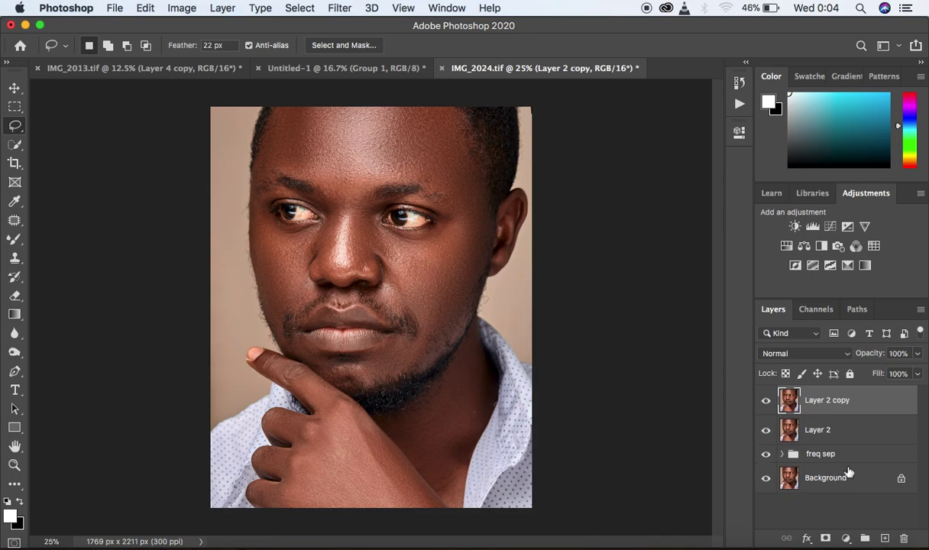
Step: In the Camera Raw Filter's Calibration, set Red Primary saturation to -10, Green Primary saturation to -10 and Blue Primary saturation to -9
{"action": "left_click", "coordinate": [340, 8]}
{"action": "left_click", "coordinate": [372, 98]}
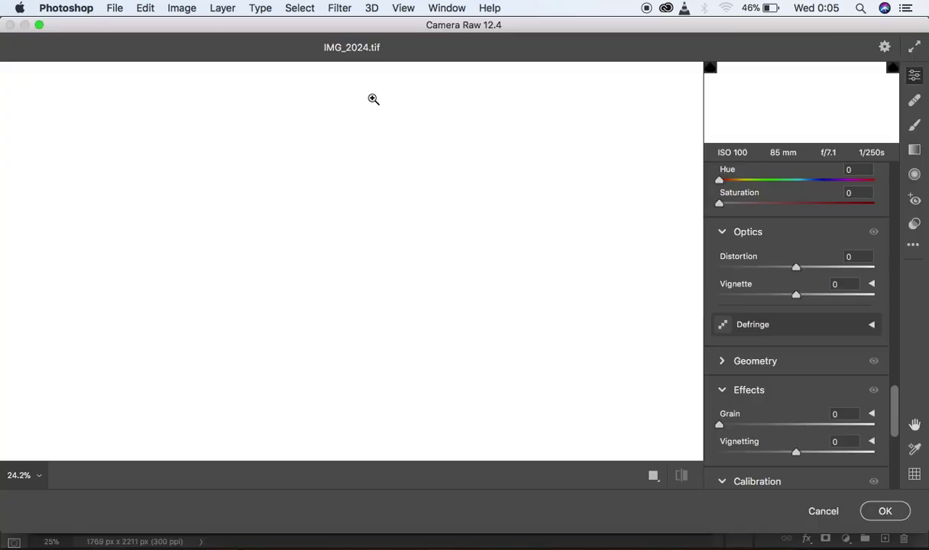
{"action": "scroll", "coordinate": [874, 346], "scroll_direction": "down", "scroll_amount": 5}
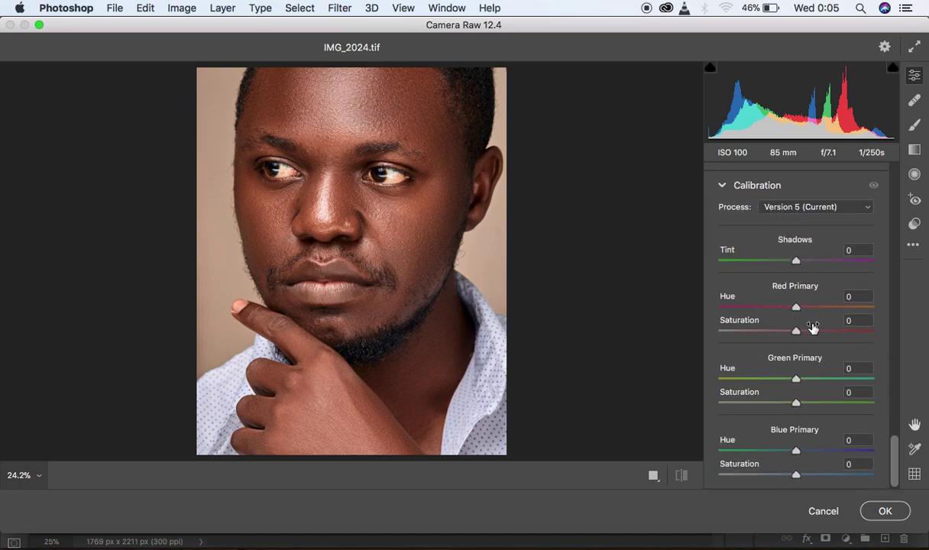
{"action": "left_click_drag", "start_coordinate": [797, 335], "coordinate": [790, 334]}
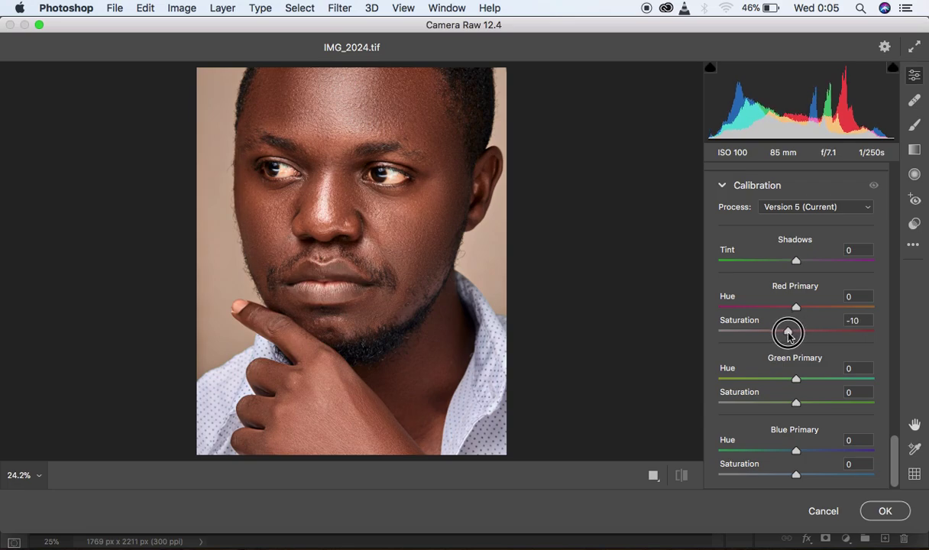
{"action": "left_click_drag", "start_coordinate": [789, 335], "coordinate": [789, 335]}
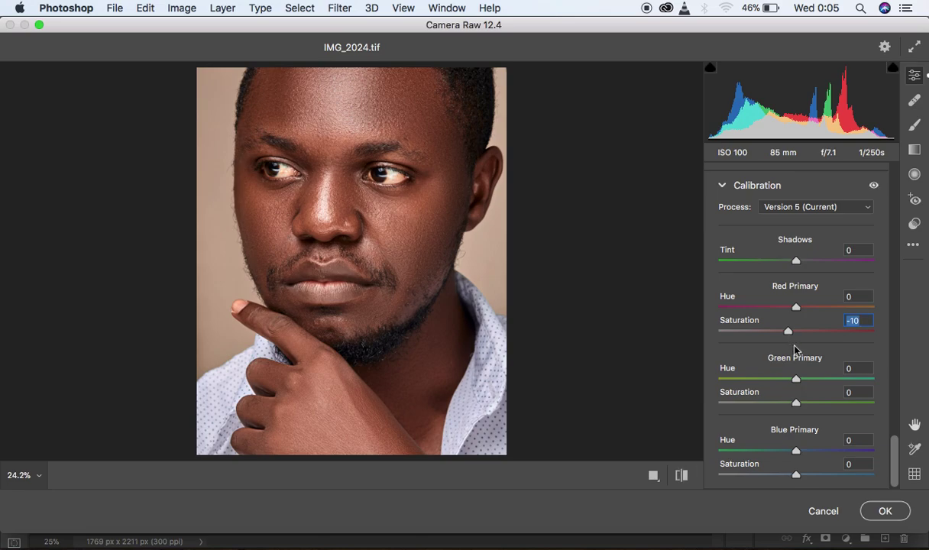
{"action": "left_click_drag", "start_coordinate": [797, 405], "coordinate": [789, 408]}
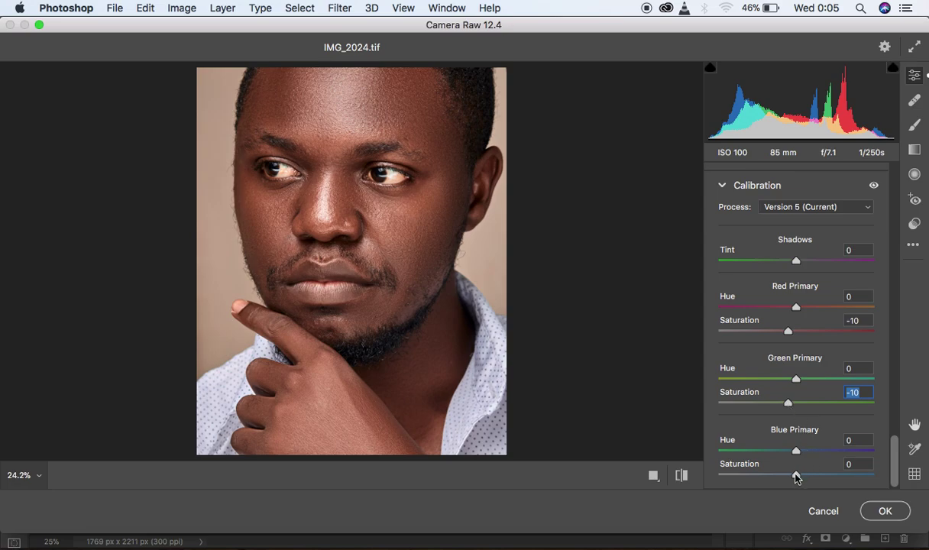
{"action": "left_click_drag", "start_coordinate": [796, 474], "coordinate": [790, 477]}
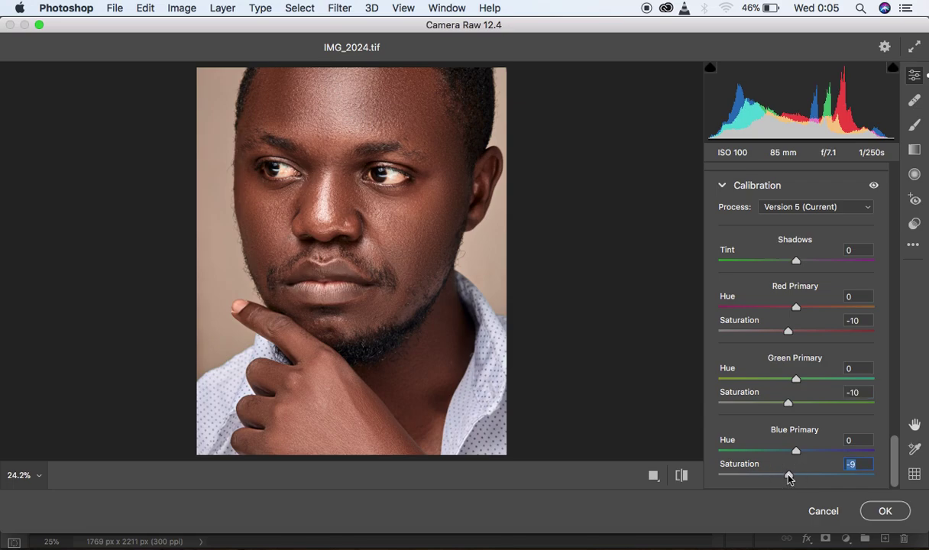
Step: Check the calibration against the original and lower the Oranges luminance in the Color Mixer to -16
{"action": "left_click", "coordinate": [681, 476]}
{"action": "scroll", "coordinate": [810, 245], "scroll_direction": "up", "scroll_amount": 6}
{"action": "scroll", "coordinate": [850, 254], "scroll_direction": "up", "scroll_amount": 8}
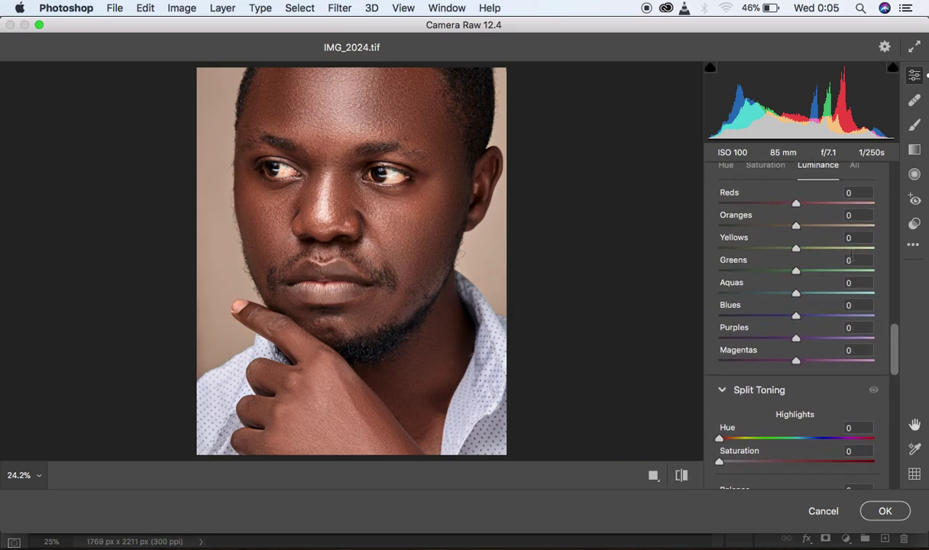
{"action": "scroll", "coordinate": [851, 255], "scroll_direction": "down", "scroll_amount": 3}
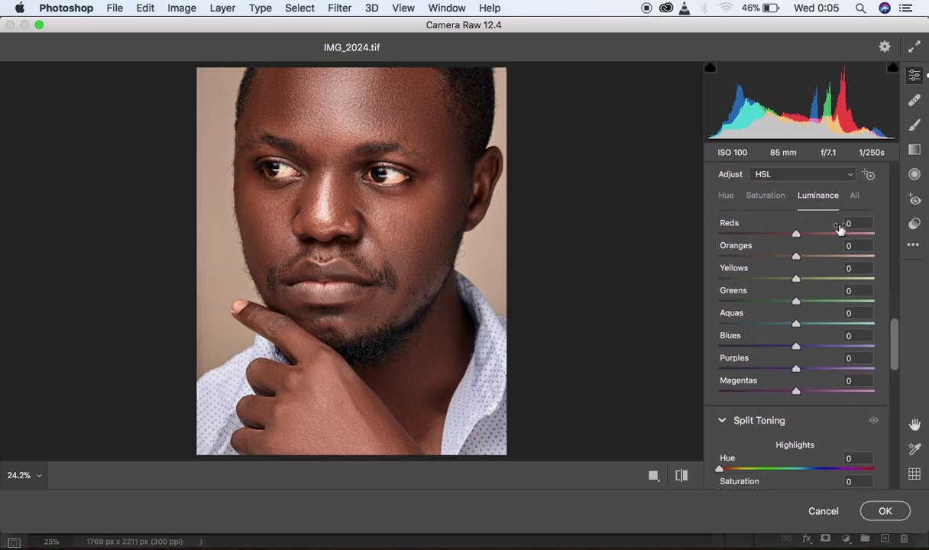
{"action": "scroll", "coordinate": [840, 228], "scroll_direction": "up", "scroll_amount": 1}
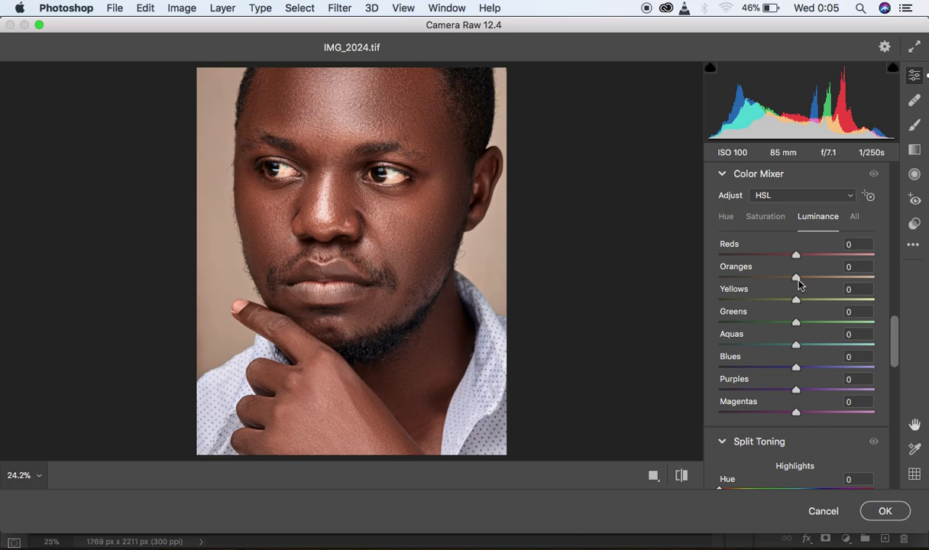
{"action": "left_click_drag", "start_coordinate": [795, 278], "coordinate": [781, 279]}
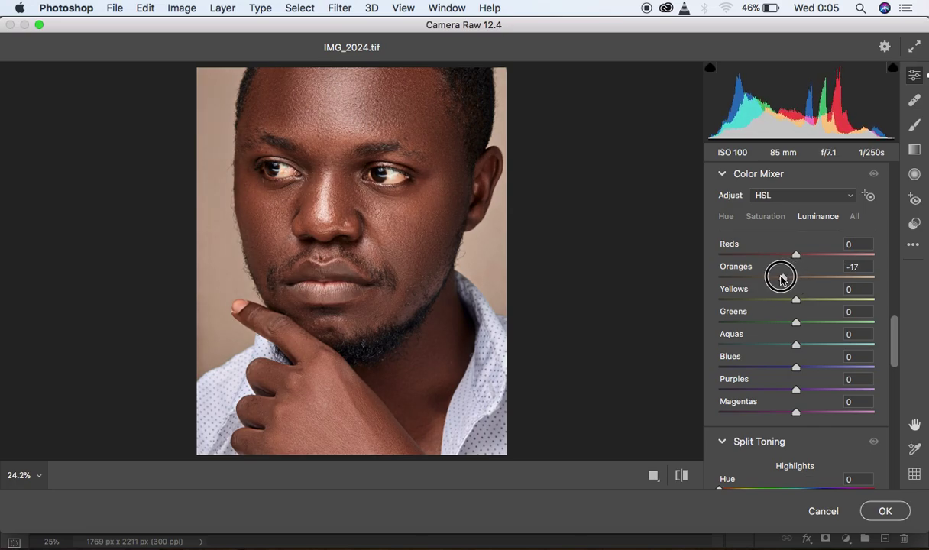
{"action": "left_click_drag", "start_coordinate": [781, 279], "coordinate": [782, 280]}
{"action": "left_click_drag", "start_coordinate": [782, 280], "coordinate": [781, 280]}
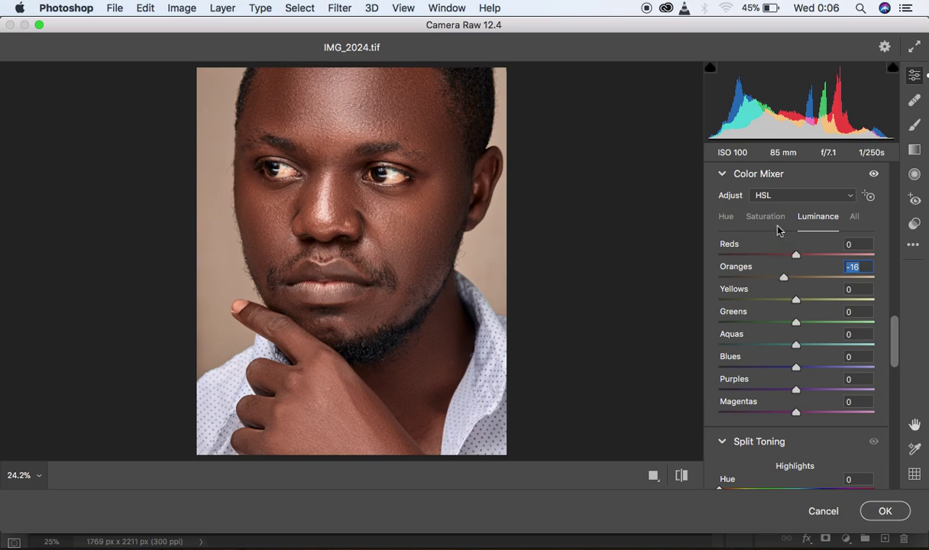
Step: Set the Oranges hue to +2 and compare the image before and after the Camera Raw edits
{"action": "left_click", "coordinate": [726, 218]}
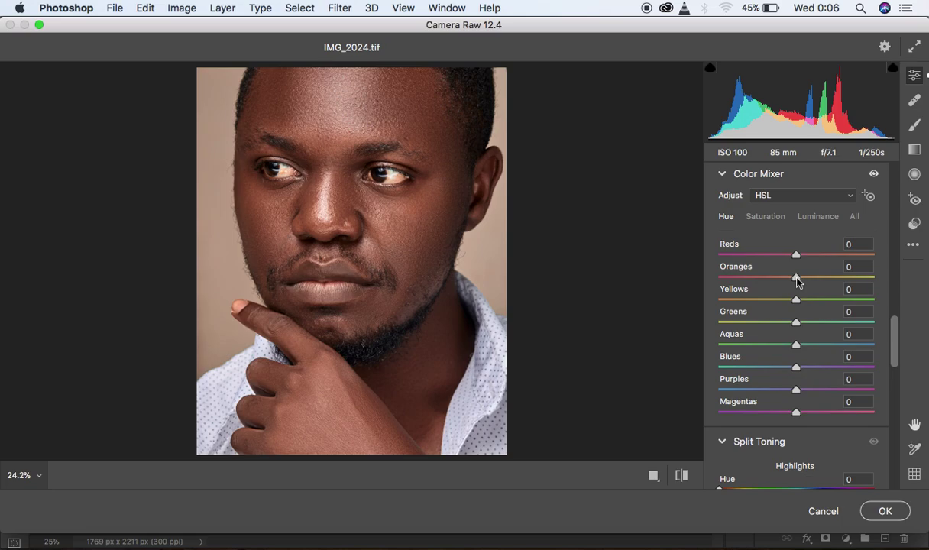
{"action": "left_click_drag", "start_coordinate": [796, 282], "coordinate": [800, 282]}
{"action": "left_click", "coordinate": [682, 477]}
{"action": "left_click", "coordinate": [682, 478]}
{"action": "left_click", "coordinate": [681, 477]}
{"action": "left_click", "coordinate": [681, 477]}
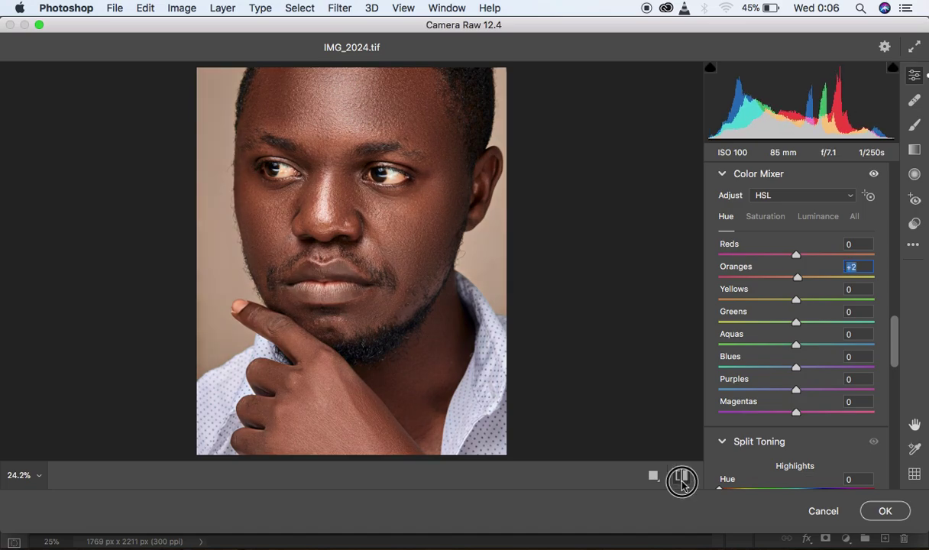
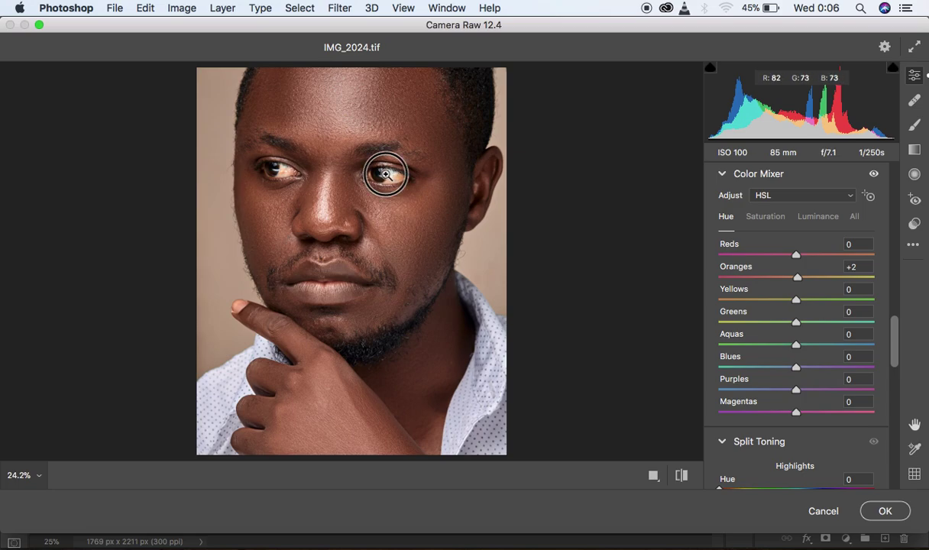
Step: Set up a Camera Raw adjustment brush for the eyes with a cooler temperature and a strongly magenta tint
{"action": "left_click_drag", "start_coordinate": [352, 178], "coordinate": [535, 180]}
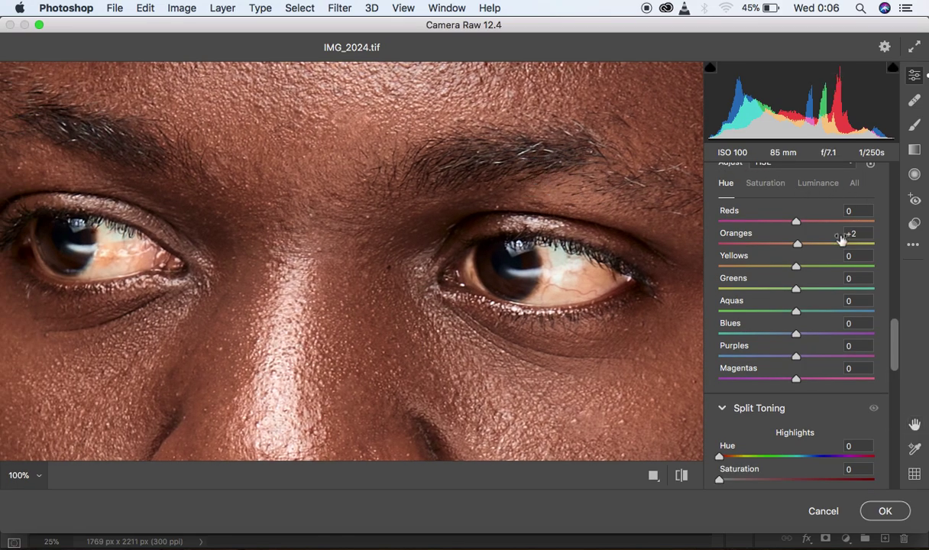
{"action": "left_click", "coordinate": [915, 127]}
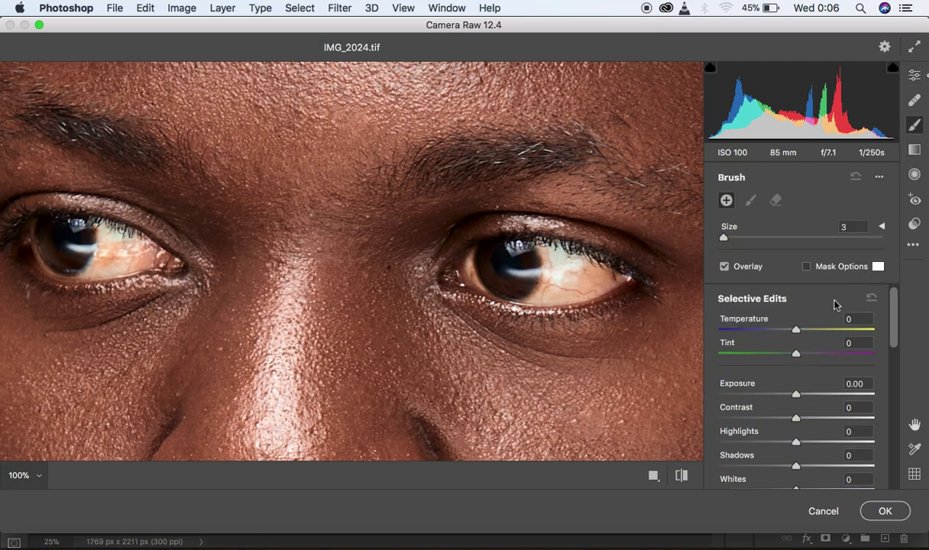
{"action": "left_click_drag", "start_coordinate": [795, 328], "coordinate": [771, 333]}
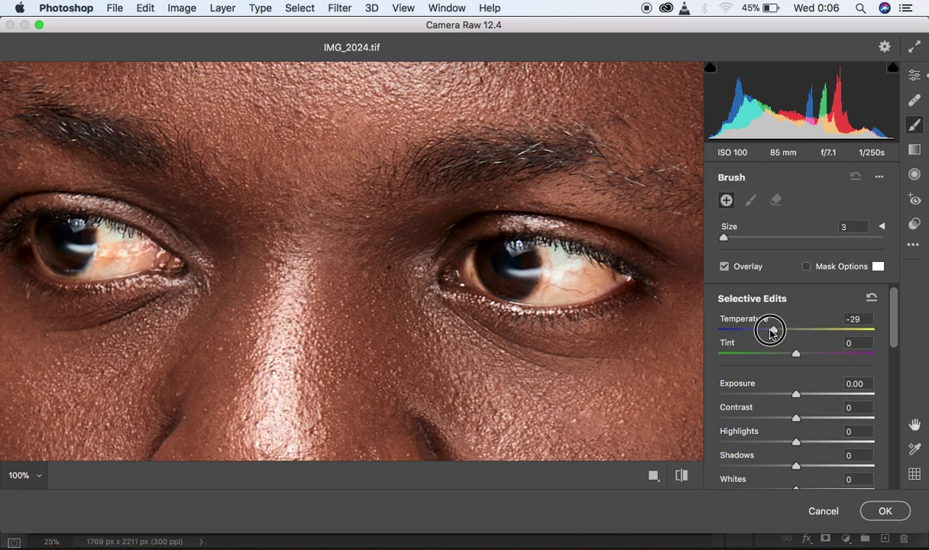
{"action": "left_click", "coordinate": [771, 333]}
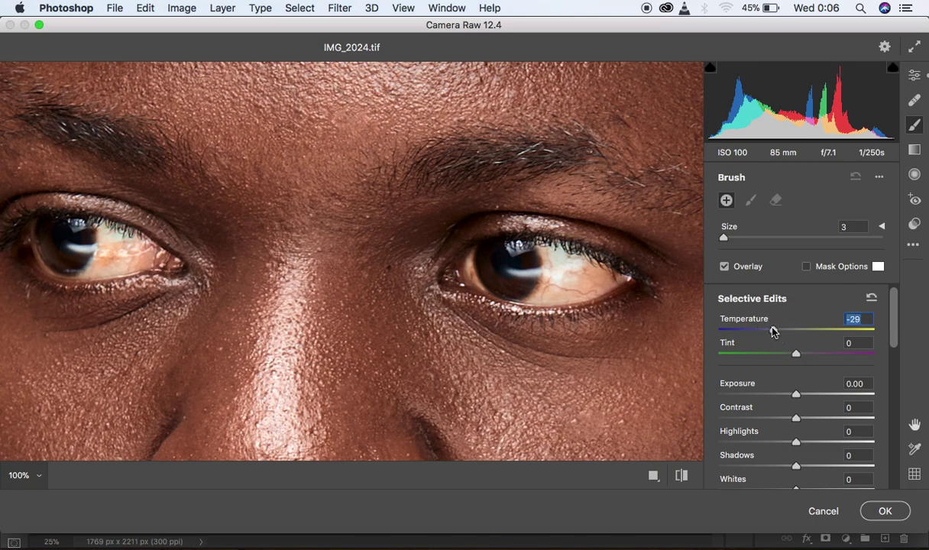
{"action": "left_click_drag", "start_coordinate": [775, 333], "coordinate": [778, 333]}
{"action": "left_click_drag", "start_coordinate": [779, 333], "coordinate": [781, 333]}
{"action": "left_click_drag", "start_coordinate": [780, 330], "coordinate": [847, 355]}
Step: Raise the adjustment brush's highlights slightly and set its whites to +2
{"action": "scroll", "coordinate": [814, 398], "scroll_direction": "down", "scroll_amount": 3}
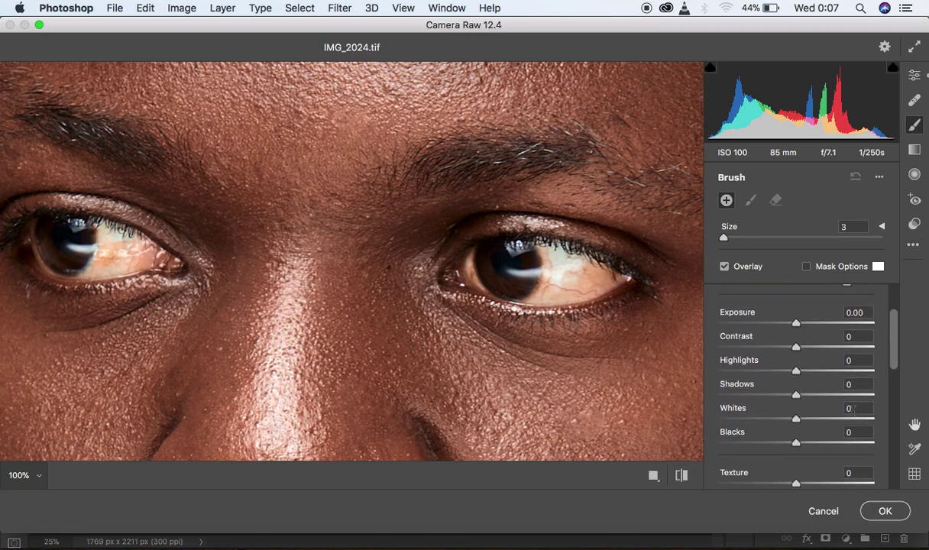
{"action": "left_click_drag", "start_coordinate": [796, 370], "coordinate": [801, 374]}
{"action": "left_click_drag", "start_coordinate": [799, 420], "coordinate": [799, 424]}
{"action": "scroll", "coordinate": [818, 429], "scroll_direction": "down", "scroll_amount": 4}
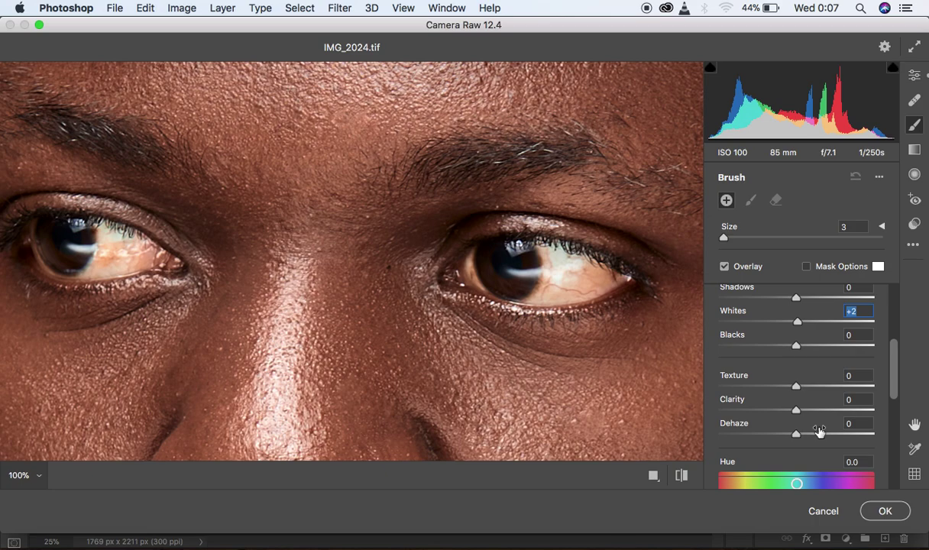
Step: Set the adjustment brush's saturation to -56 and paint over the white of the eye nearer the visible ear
{"action": "scroll", "coordinate": [818, 431], "scroll_direction": "down", "scroll_amount": 5}
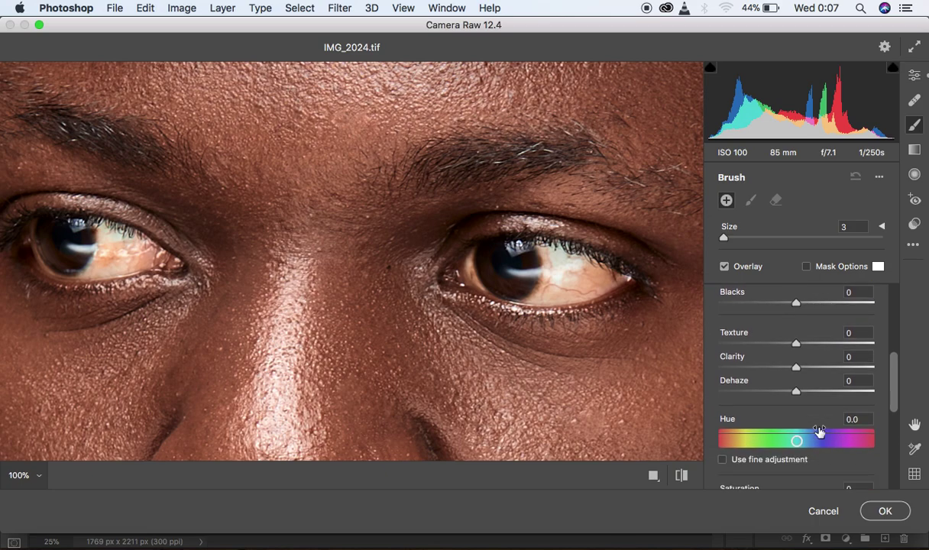
{"action": "left_click_drag", "start_coordinate": [797, 413], "coordinate": [751, 423]}
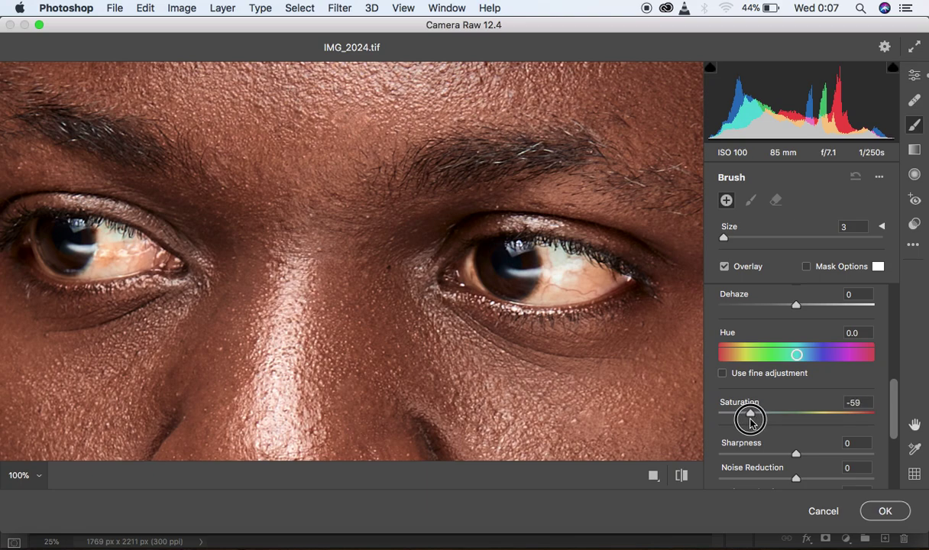
{"action": "left_click_drag", "start_coordinate": [750, 424], "coordinate": [752, 423]}
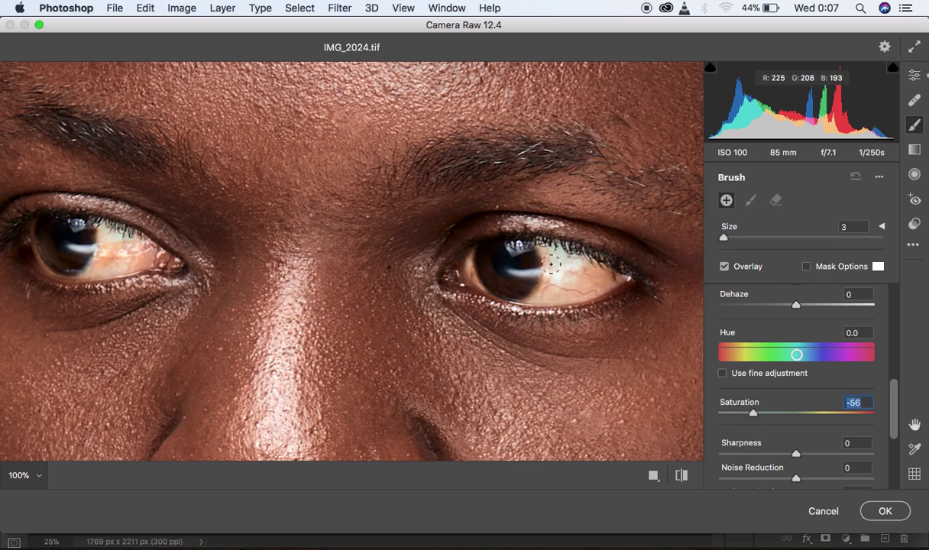
{"action": "mouse_move", "coordinate": [543, 255]}
{"action": "left_mouse_down"}
{"action": "mouse_move", "coordinate": [547, 287]}
{"action": "mouse_move", "coordinate": [548, 254]}
{"action": "mouse_move", "coordinate": [587, 272]}
{"action": "mouse_move", "coordinate": [566, 287]}
{"action": "mouse_move", "coordinate": [597, 278]}
{"action": "mouse_move", "coordinate": [541, 299]}
{"action": "mouse_move", "coordinate": [546, 253]}
{"action": "mouse_move", "coordinate": [610, 278]}
{"action": "mouse_move", "coordinate": [510, 283]}
{"action": "left_mouse_up"}
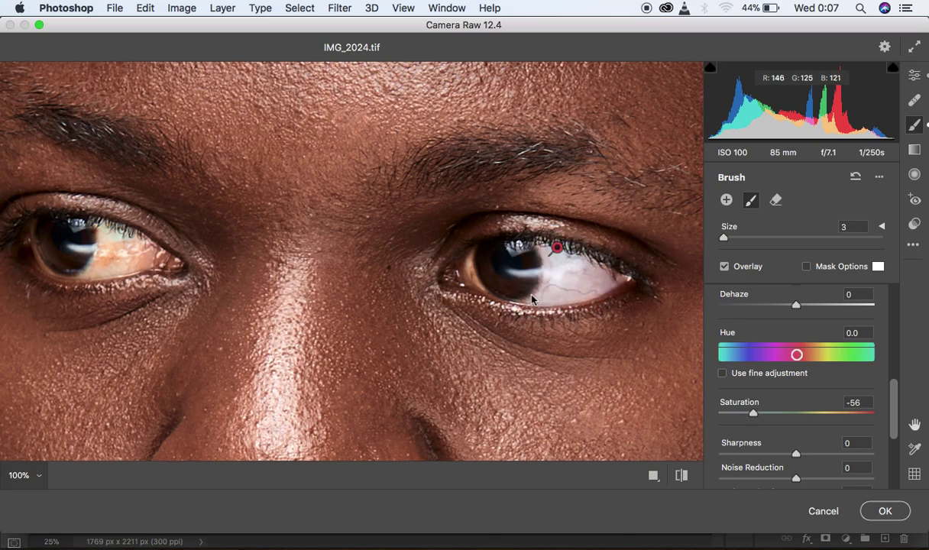
Step: Paint the eye adjustment over the white of the other eye and the remaining inner corner of the eye nearer the ear
{"action": "mouse_move", "coordinate": [541, 254]}
{"action": "left_mouse_down"}
{"action": "mouse_move", "coordinate": [618, 279]}
{"action": "mouse_move", "coordinate": [558, 295]}
{"action": "mouse_move", "coordinate": [590, 282]}
{"action": "mouse_move", "coordinate": [575, 269]}
{"action": "mouse_move", "coordinate": [512, 275]}
{"action": "mouse_move", "coordinate": [469, 254]}
{"action": "mouse_move", "coordinate": [484, 280]}
{"action": "mouse_move", "coordinate": [470, 261]}
{"action": "mouse_move", "coordinate": [500, 274]}
{"action": "mouse_move", "coordinate": [522, 248]}
{"action": "left_mouse_up"}
{"action": "mouse_move", "coordinate": [115, 222]}
{"action": "left_mouse_down"}
{"action": "mouse_move", "coordinate": [100, 267]}
{"action": "mouse_move", "coordinate": [108, 233]}
{"action": "mouse_move", "coordinate": [133, 250]}
{"action": "mouse_move", "coordinate": [104, 265]}
{"action": "mouse_move", "coordinate": [113, 241]}
{"action": "mouse_move", "coordinate": [84, 268]}
{"action": "mouse_move", "coordinate": [104, 240]}
{"action": "mouse_move", "coordinate": [100, 231]}
{"action": "mouse_move", "coordinate": [139, 246]}
{"action": "mouse_move", "coordinate": [113, 265]}
{"action": "mouse_move", "coordinate": [99, 227]}
{"action": "mouse_move", "coordinate": [141, 250]}
{"action": "mouse_move", "coordinate": [74, 271]}
{"action": "mouse_move", "coordinate": [38, 256]}
{"action": "mouse_move", "coordinate": [36, 225]}
{"action": "mouse_move", "coordinate": [42, 250]}
{"action": "mouse_move", "coordinate": [74, 262]}
{"action": "mouse_move", "coordinate": [89, 248]}
{"action": "mouse_move", "coordinate": [87, 228]}
{"action": "mouse_move", "coordinate": [111, 242]}
{"action": "mouse_move", "coordinate": [124, 232]}
{"action": "mouse_move", "coordinate": [142, 249]}
{"action": "mouse_move", "coordinate": [117, 258]}
{"action": "mouse_move", "coordinate": [112, 237]}
{"action": "mouse_move", "coordinate": [103, 255]}
{"action": "mouse_move", "coordinate": [99, 231]}
{"action": "mouse_move", "coordinate": [128, 238]}
{"action": "mouse_move", "coordinate": [103, 261]}
{"action": "mouse_move", "coordinate": [74, 245]}
{"action": "mouse_move", "coordinate": [99, 246]}
{"action": "mouse_move", "coordinate": [102, 266]}
{"action": "mouse_move", "coordinate": [107, 225]}
{"action": "mouse_move", "coordinate": [131, 239]}
{"action": "mouse_move", "coordinate": [127, 258]}
{"action": "mouse_move", "coordinate": [104, 265]}
{"action": "mouse_move", "coordinate": [139, 255]}
{"action": "left_mouse_up"}
{"action": "left_click", "coordinate": [557, 247]}
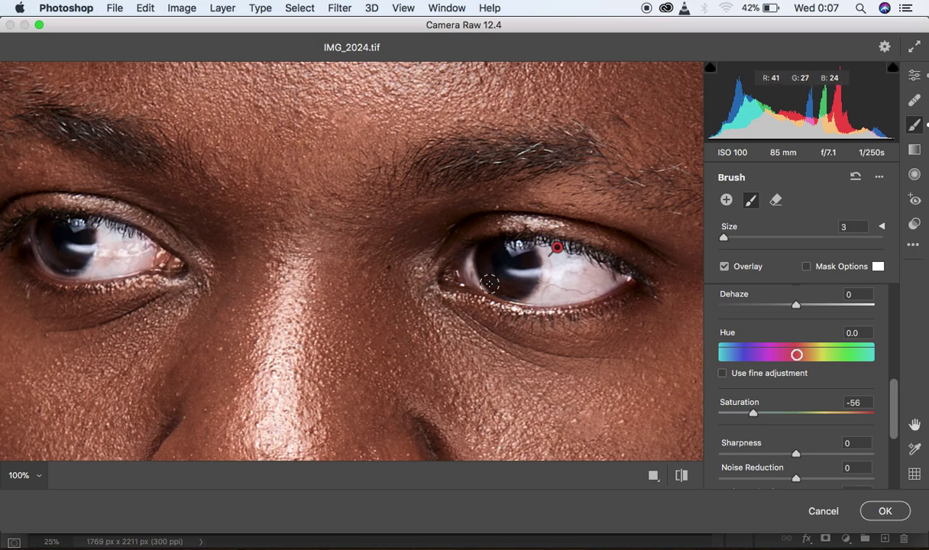
{"action": "left_click_drag", "start_coordinate": [487, 284], "coordinate": [496, 286]}
Step: Apply the Camera Raw edits and compare the portrait with Layer 2 copy hidden and shown
{"action": "left_click", "coordinate": [495, 286], "text": "alt+super"}
{"action": "left_click", "coordinate": [495, 285], "text": "alt+super"}
{"action": "left_click", "coordinate": [493, 284], "text": "alt+super"}
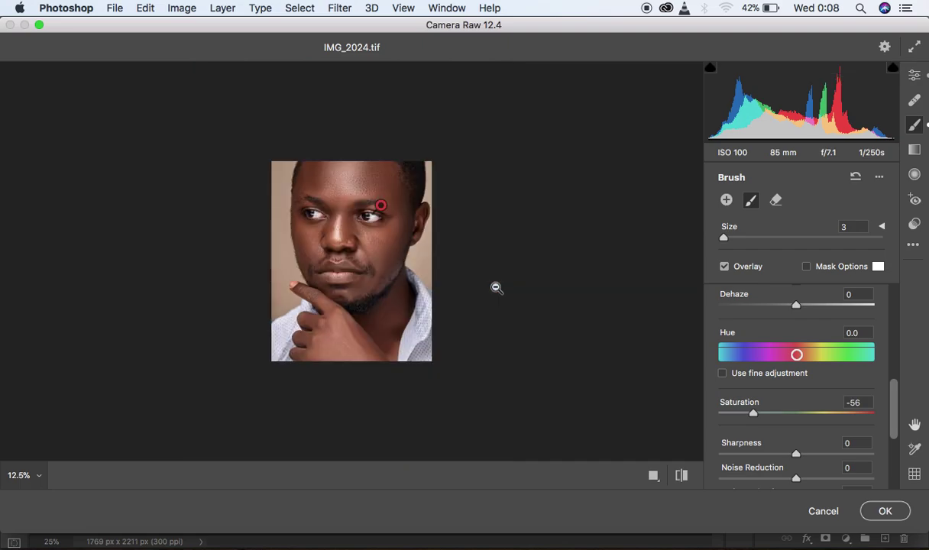
{"action": "left_click", "coordinate": [496, 287], "text": "super"}
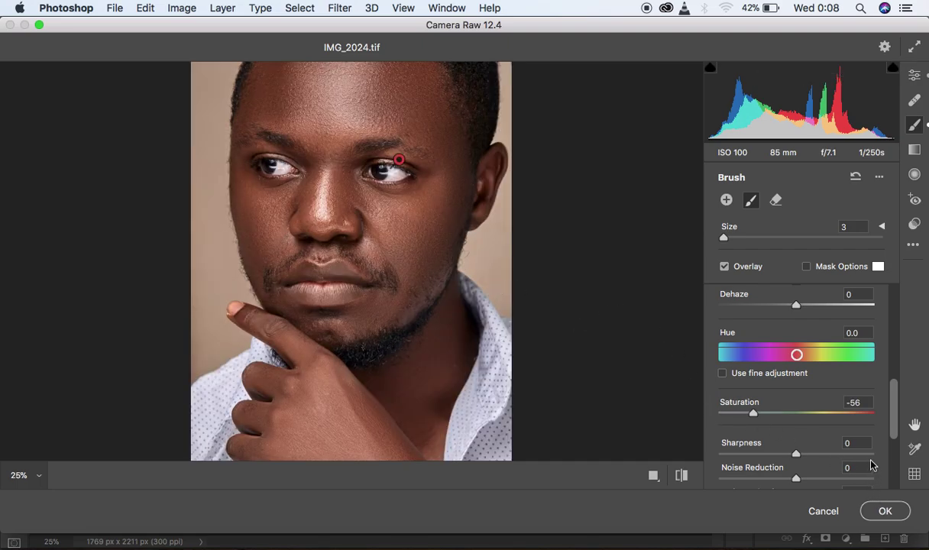
{"action": "left_click", "coordinate": [882, 509]}
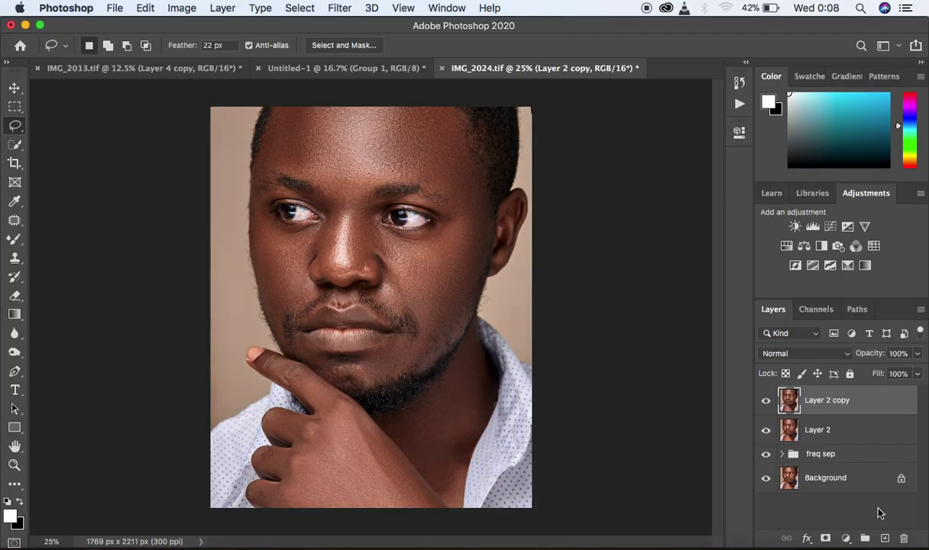
{"action": "left_click", "coordinate": [765, 400]}
{"action": "left_click", "coordinate": [765, 401]}
{"action": "left_click", "coordinate": [766, 403]}
{"action": "left_click", "coordinate": [766, 403]}
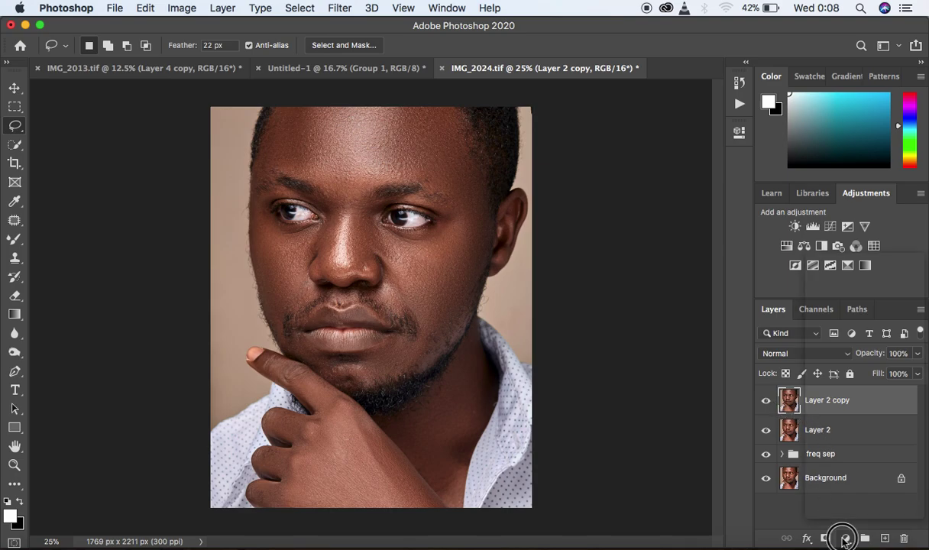
Step: Add a Selective Color adjustment layer with Black at +5% in the Blacks and compare its effect before and after
{"action": "left_click", "coordinate": [845, 539]}
{"action": "left_click", "coordinate": [842, 510]}
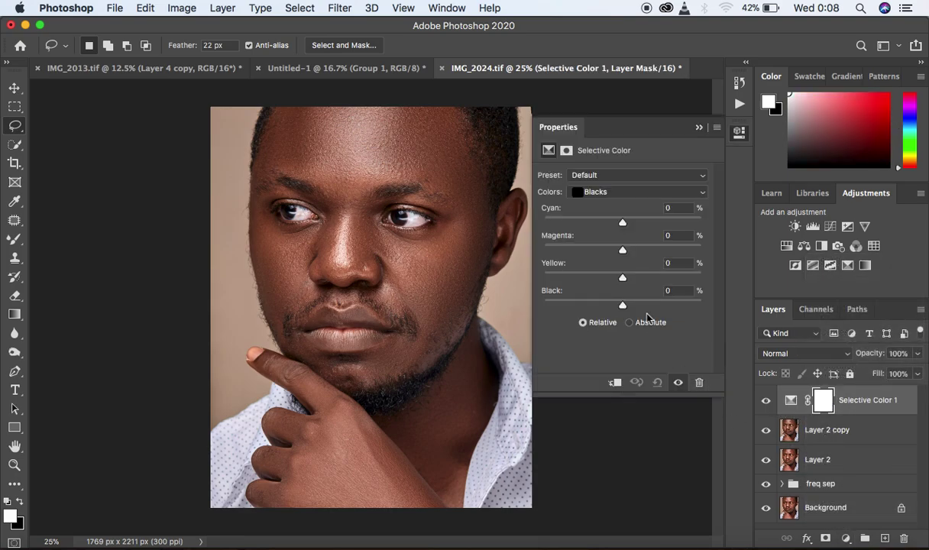
{"action": "left_click_drag", "start_coordinate": [622, 304], "coordinate": [628, 306]}
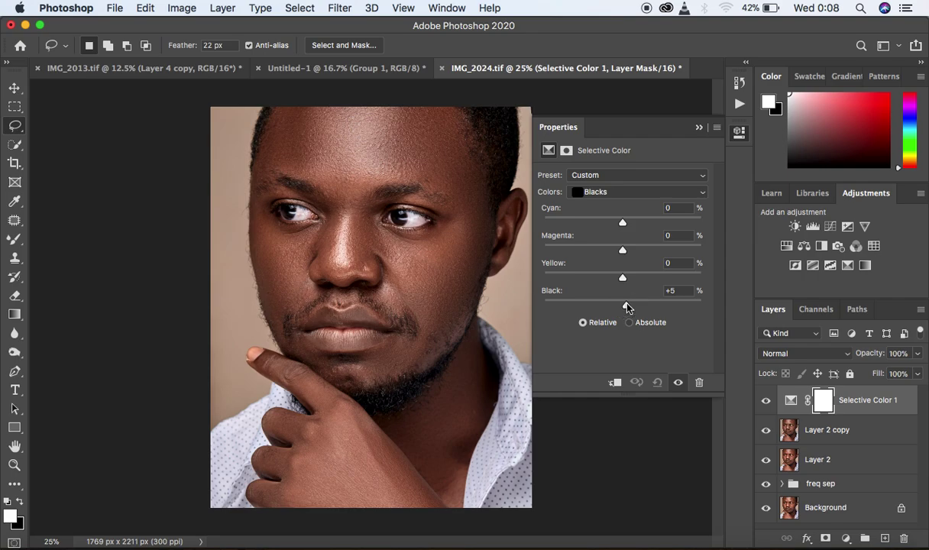
{"action": "left_click", "coordinate": [678, 384]}
{"action": "left_click", "coordinate": [678, 383]}
{"action": "left_click", "coordinate": [679, 384]}
{"action": "left_click", "coordinate": [679, 383]}
Step: Set Yellow to -10% in the Selective Color Blacks and slightly adjust Yellow in the Reds
{"action": "left_click_drag", "start_coordinate": [623, 281], "coordinate": [616, 281]}
{"action": "left_click", "coordinate": [624, 193]}
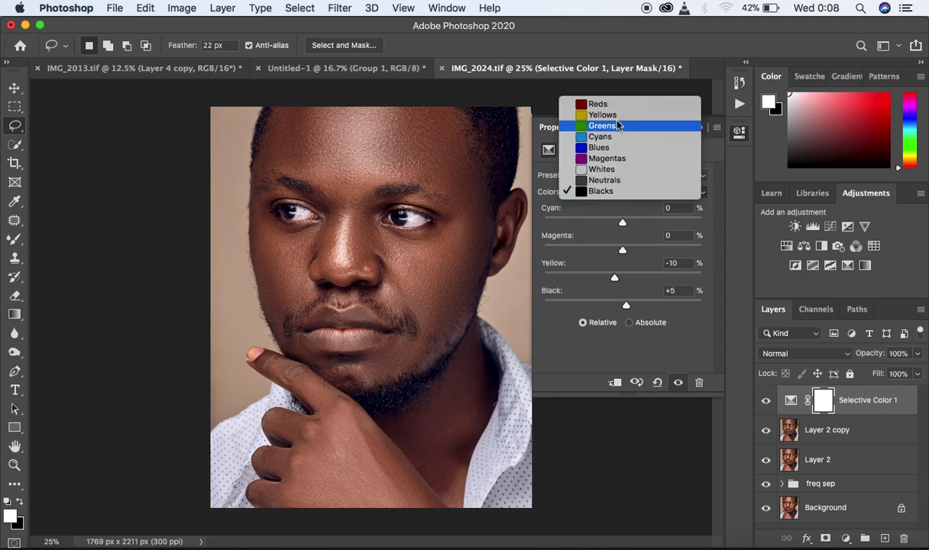
{"action": "left_click", "coordinate": [619, 145]}
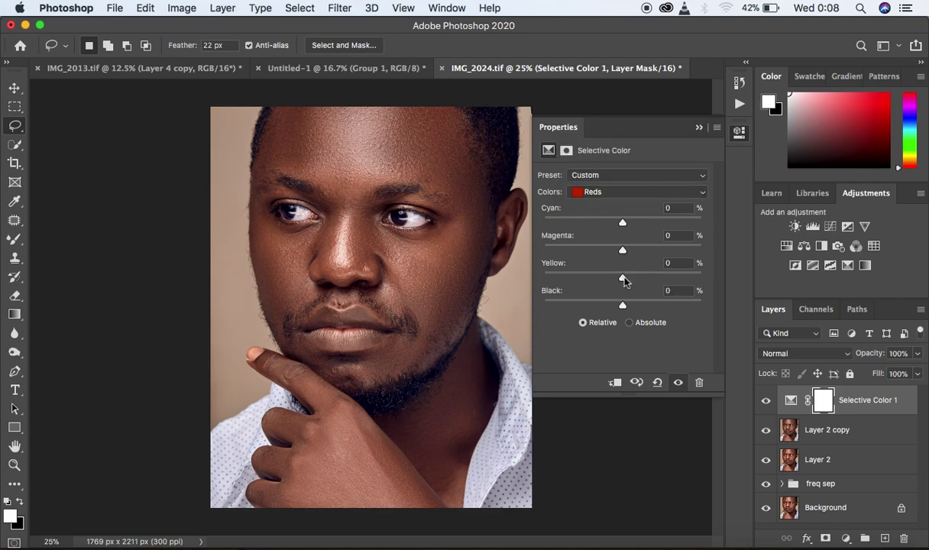
{"action": "left_click_drag", "start_coordinate": [620, 280], "coordinate": [621, 280]}
{"action": "left_click", "coordinate": [699, 129]}
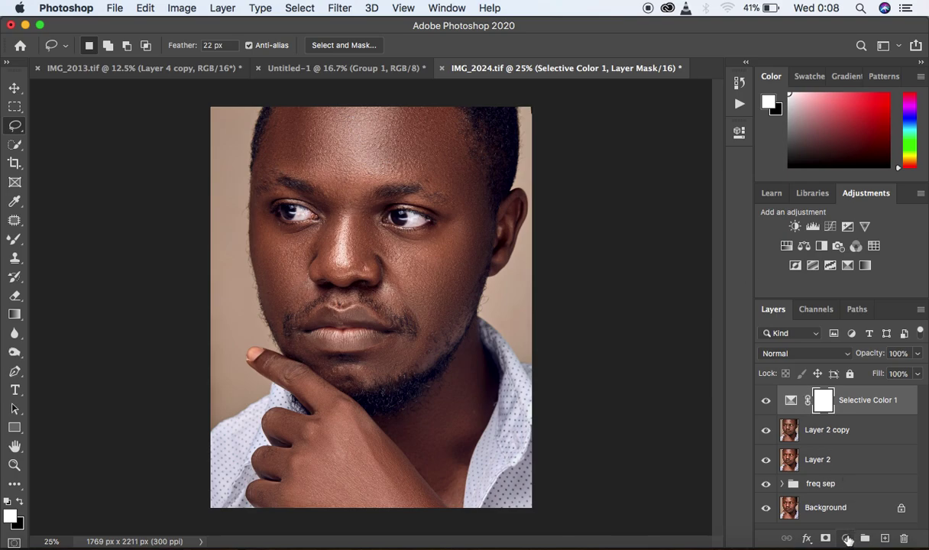
Step: Add a Photo Filter adjustment layer using Cooling Filter (82) at 3% density
{"action": "left_click", "coordinate": [846, 537]}
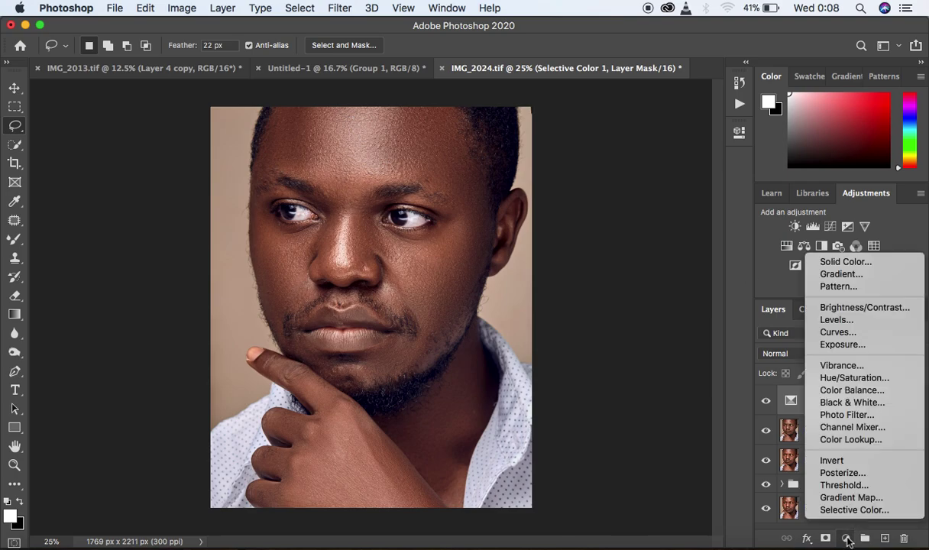
{"action": "left_click", "coordinate": [846, 414]}
{"action": "left_click", "coordinate": [640, 175]}
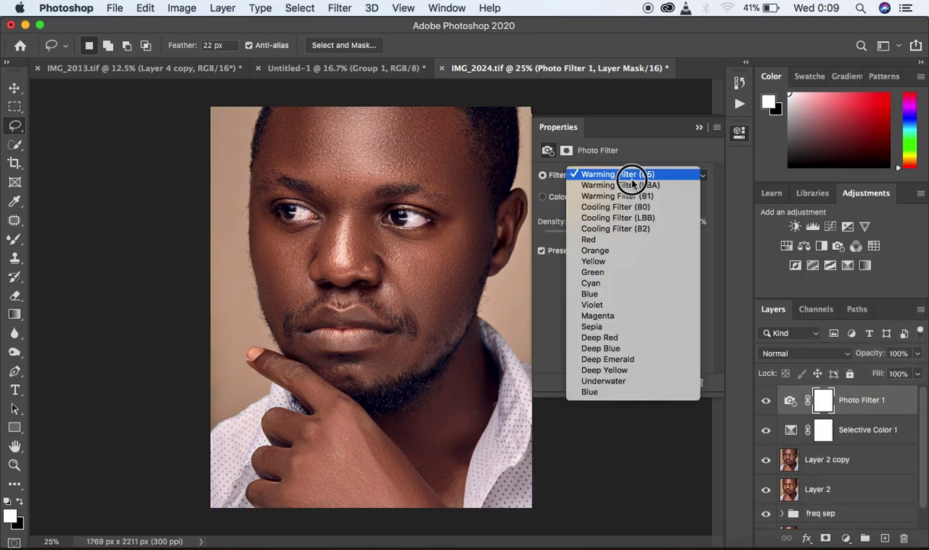
{"action": "left_click", "coordinate": [620, 235]}
{"action": "left_click_drag", "start_coordinate": [582, 236], "coordinate": [547, 243]}
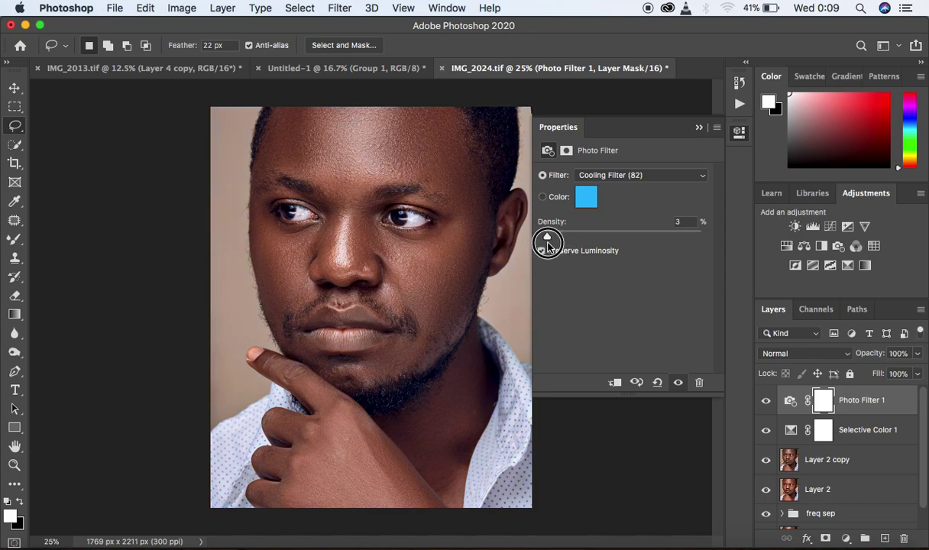
{"action": "left_click_drag", "start_coordinate": [548, 242], "coordinate": [547, 242]}
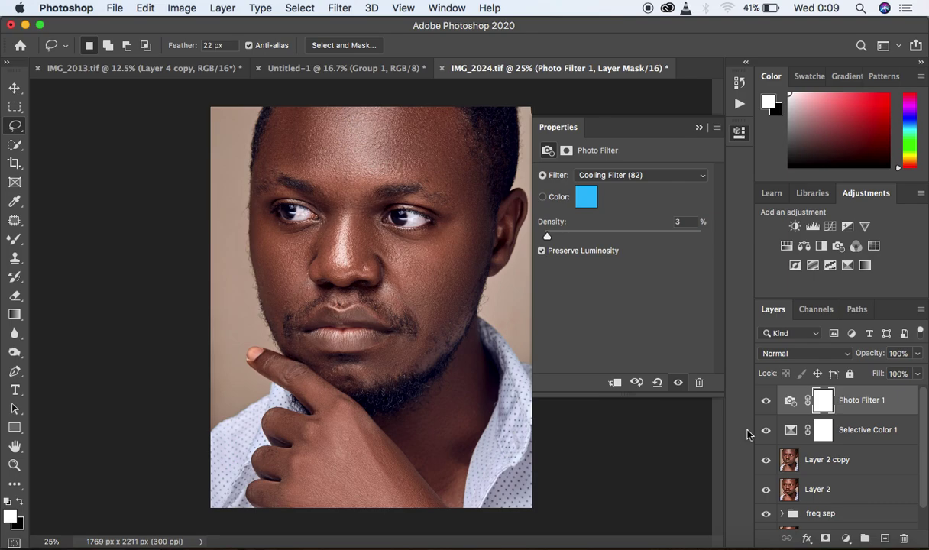
Step: Add a Brightness/Contrast adjustment layer with the contrast set to 8
{"action": "left_click", "coordinate": [845, 539]}
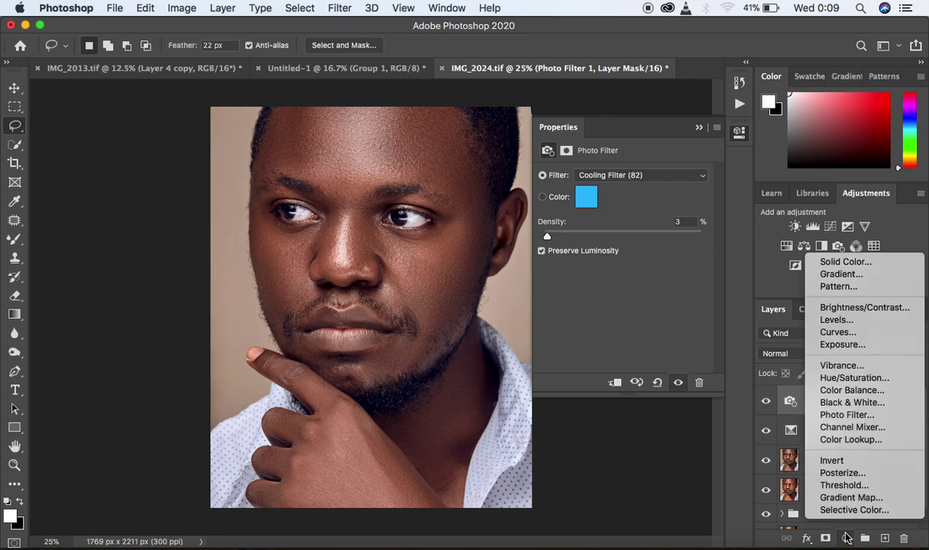
{"action": "left_click", "coordinate": [833, 307]}
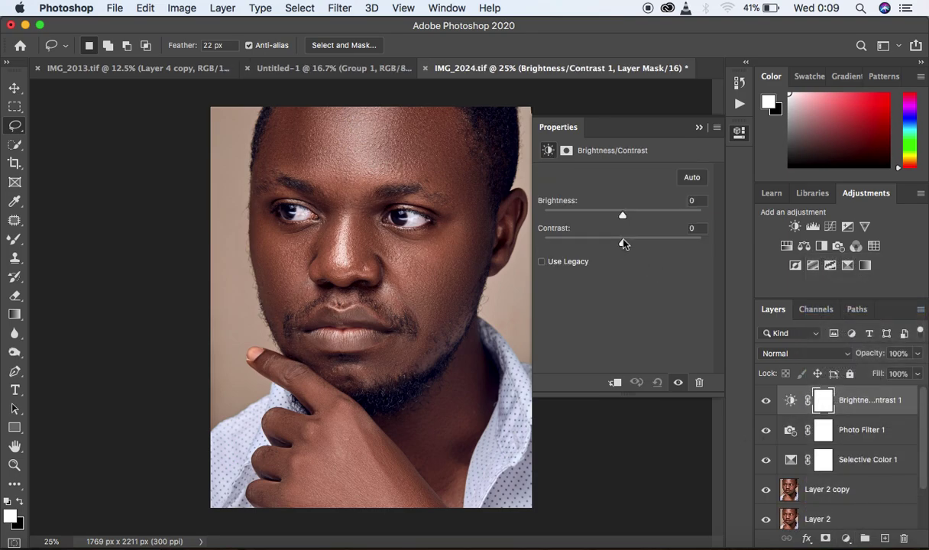
{"action": "left_click_drag", "start_coordinate": [624, 245], "coordinate": [629, 244]}
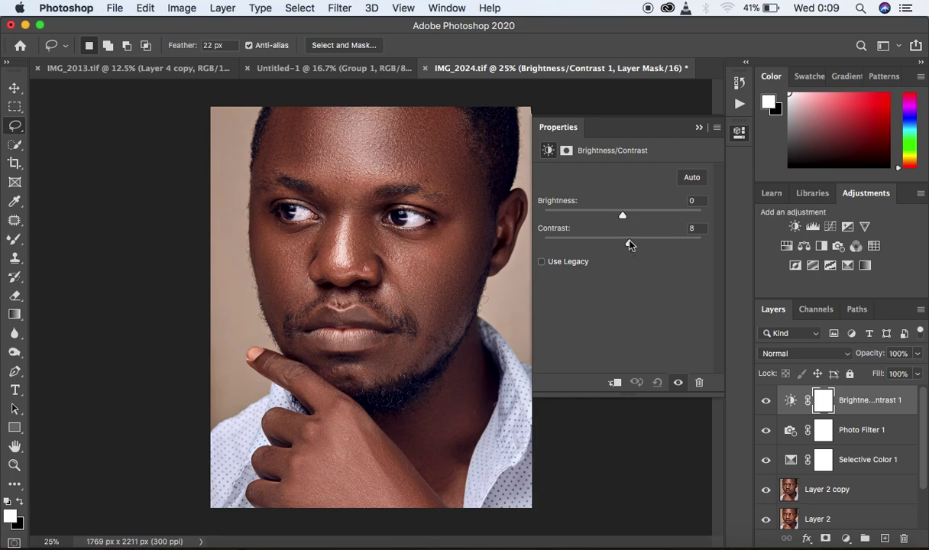
Step: Reopen the Photo Filter 1 settings and fine-tune the cooling filter's density
{"action": "left_click", "coordinate": [790, 430]}
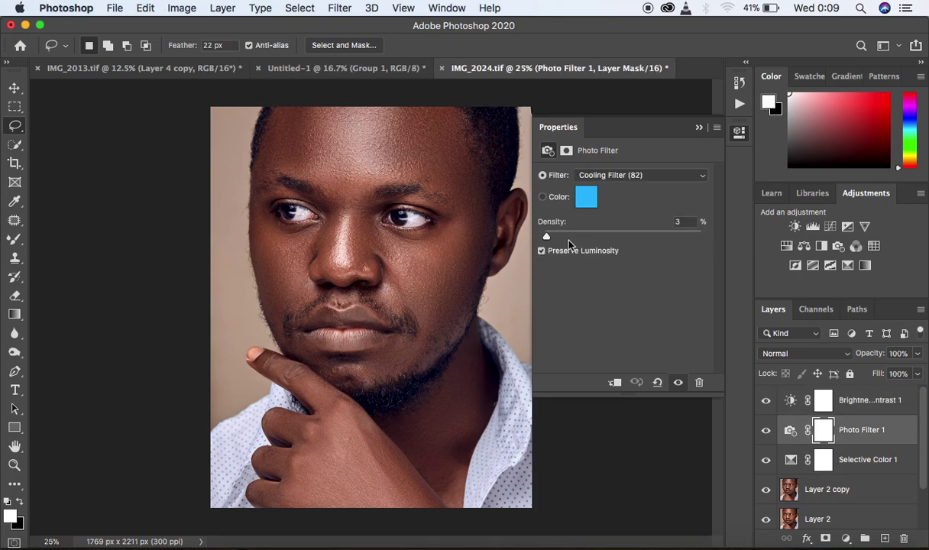
{"action": "left_click_drag", "start_coordinate": [547, 239], "coordinate": [548, 239]}
{"action": "left_click", "coordinate": [698, 128]}
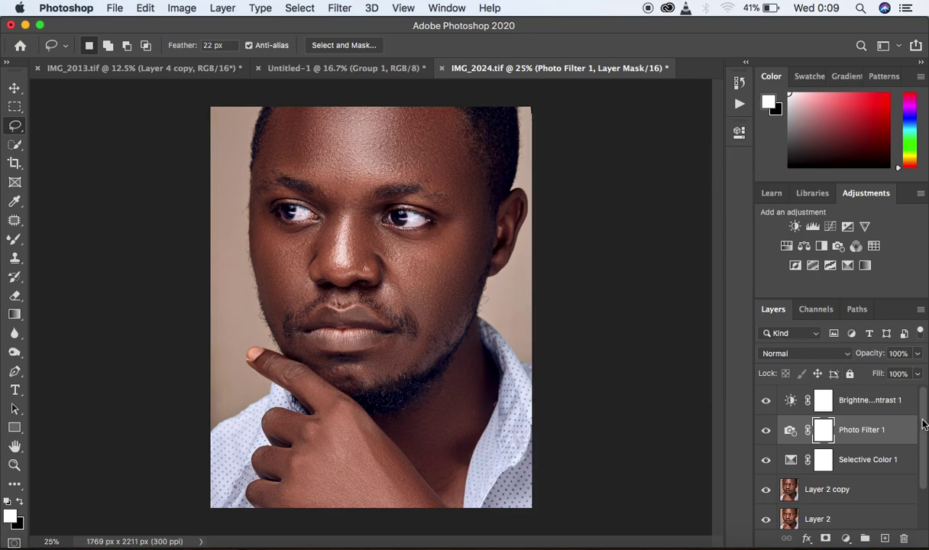
Step: Compare the finished retouch with the original by repeatedly showing only the Background layer and restoring all layers
{"action": "left_click_drag", "start_coordinate": [923, 425], "coordinate": [920, 494]}
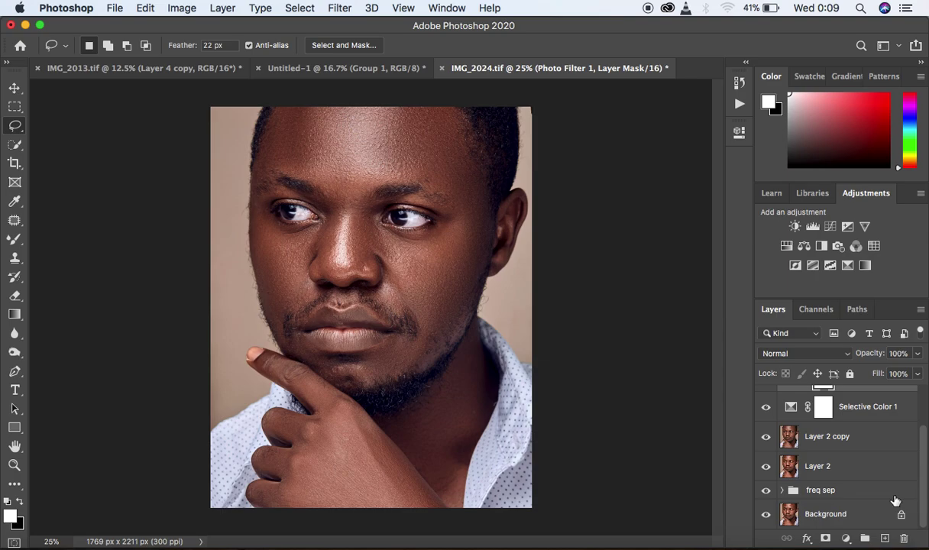
{"action": "left_click", "coordinate": [767, 515], "text": "alt"}
{"action": "left_click", "coordinate": [767, 514], "text": "alt"}
{"action": "left_click", "coordinate": [766, 514], "text": "alt"}
{"action": "left_click", "coordinate": [767, 516], "text": "alt"}
{"action": "left_click", "coordinate": [766, 516], "text": "alt"}
{"action": "left_click", "coordinate": [767, 516], "text": "alt"}
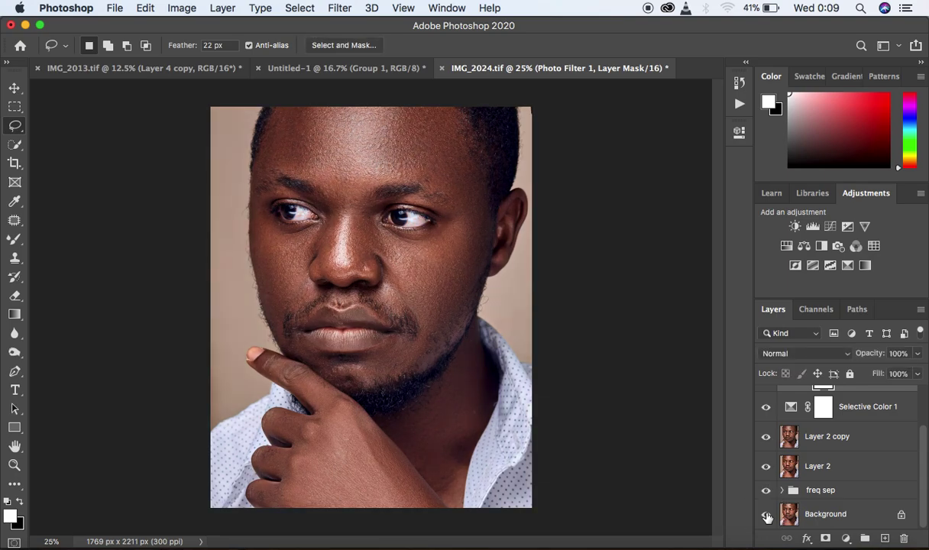